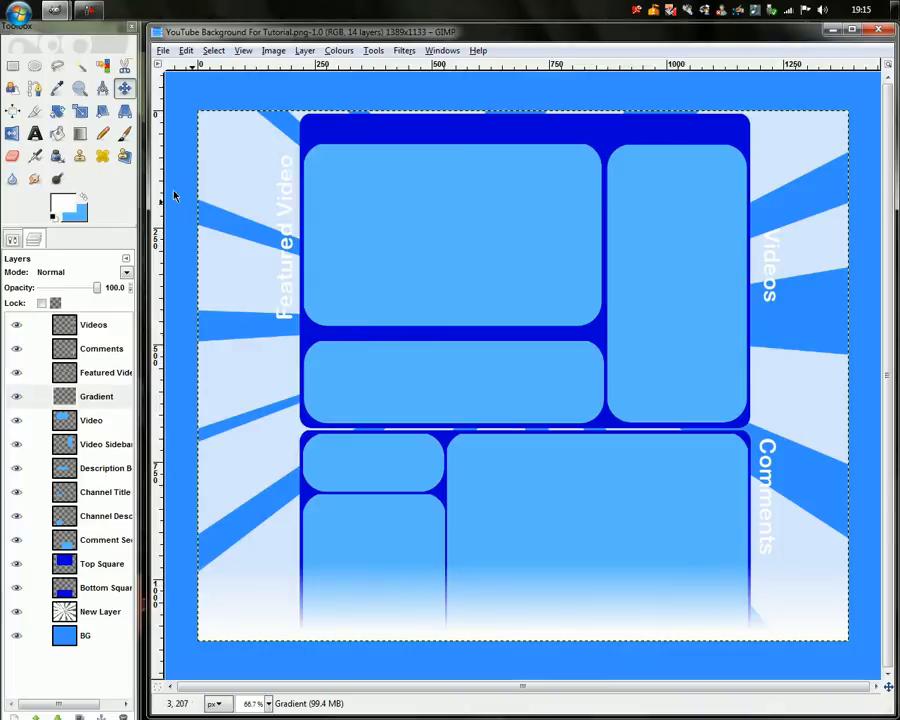
Switch to the YTBackground09 template image and fill its BG layer with the dark blue 0000d7
{"action": "mouse_move", "coordinate": [55, 12]}
{"action": "left_click", "coordinate": [187, 86]}
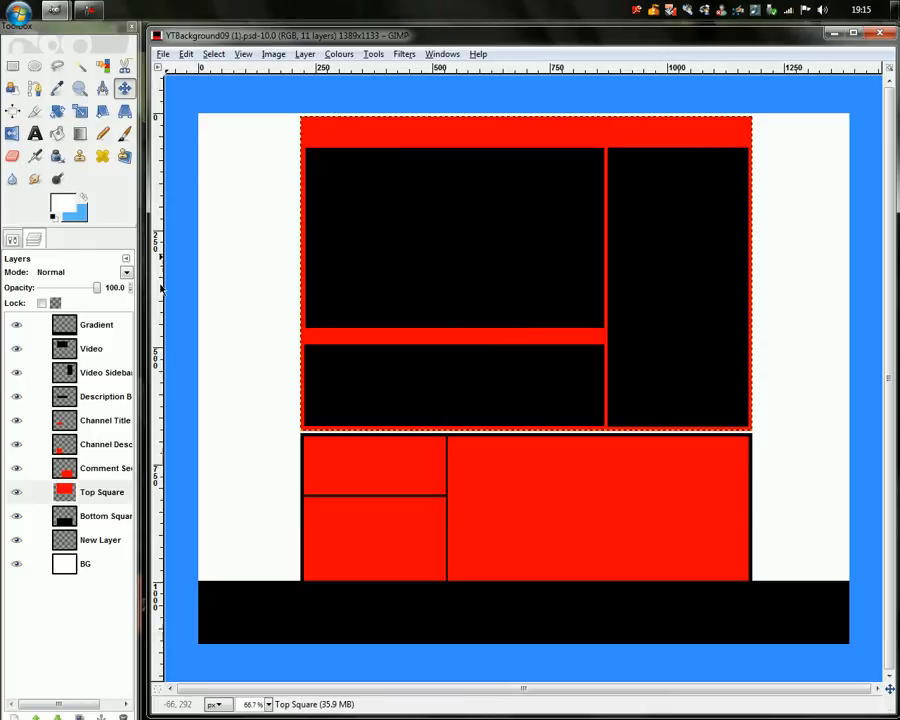
{"action": "left_click", "coordinate": [98, 566]}
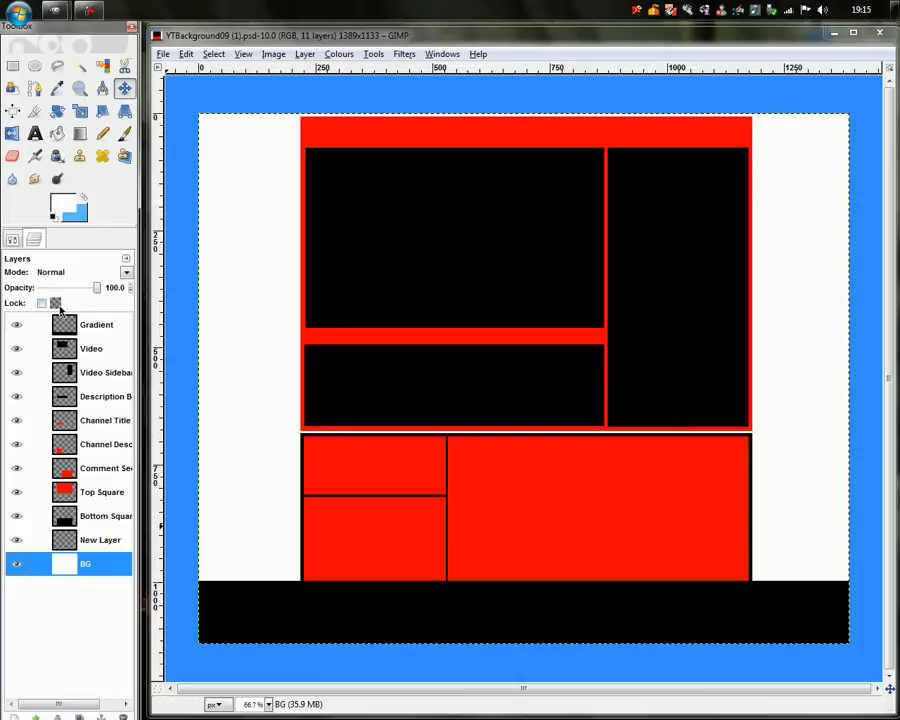
{"action": "left_click", "coordinate": [68, 203]}
{"action": "left_click", "coordinate": [310, 423]}
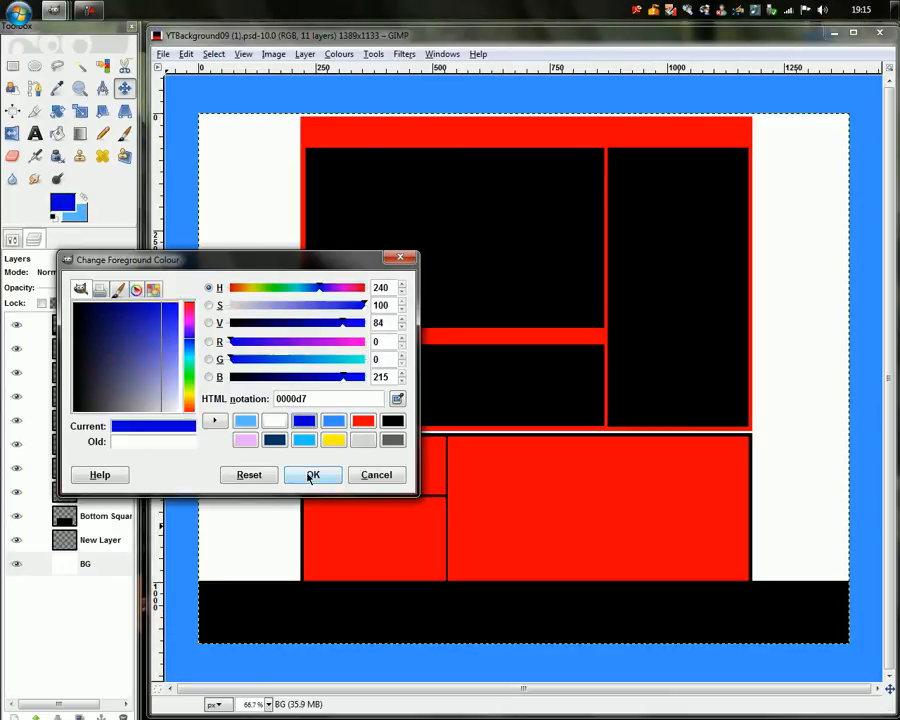
{"action": "left_click", "coordinate": [314, 476]}
{"action": "left_click", "coordinate": [58, 137]}
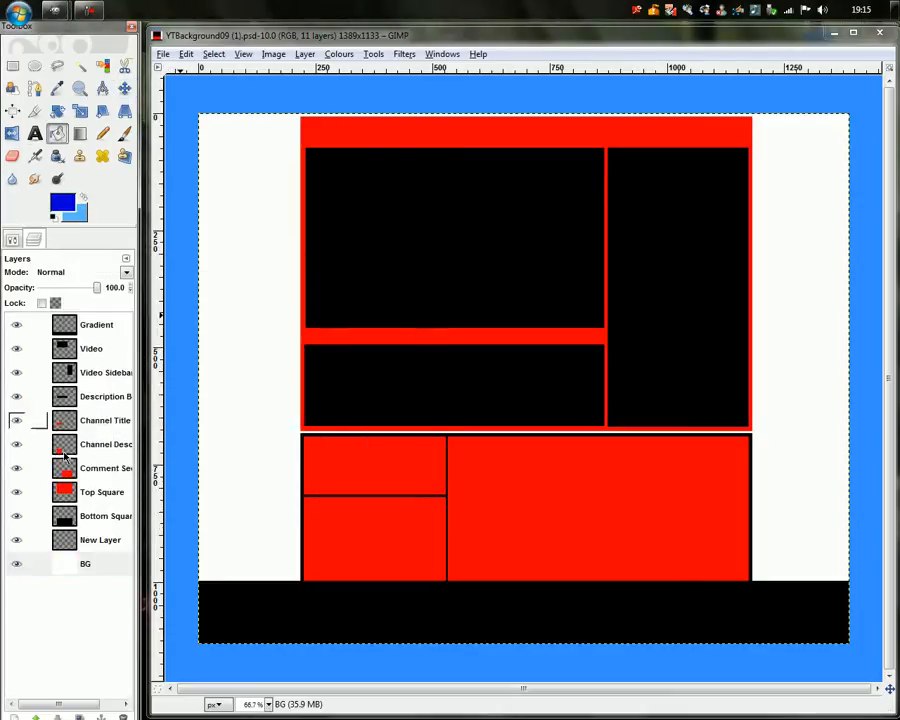
{"action": "left_click", "coordinate": [86, 569]}
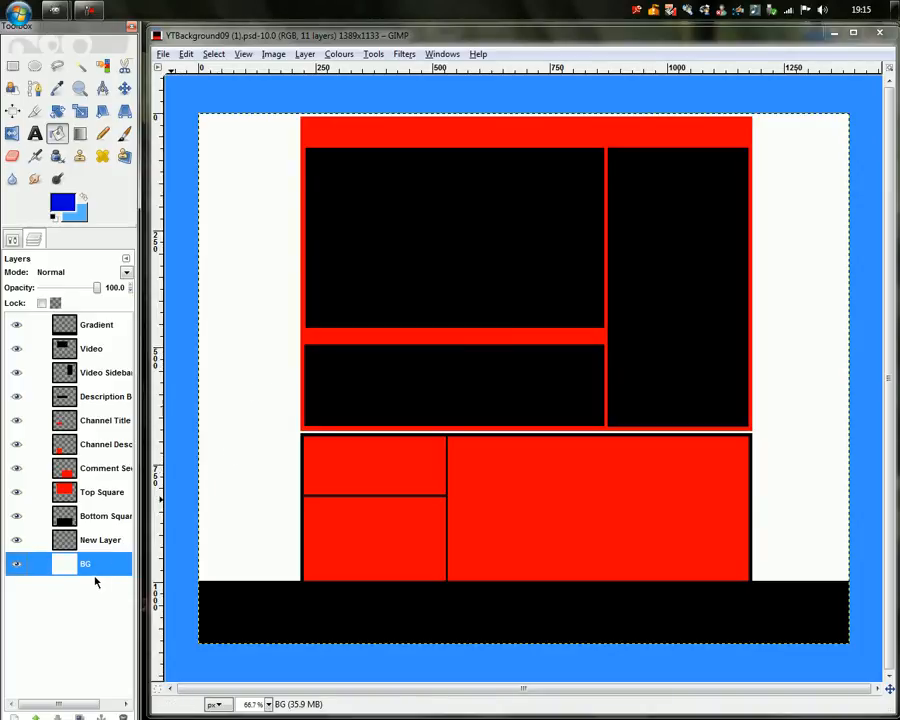
{"action": "left_click", "coordinate": [292, 387]}
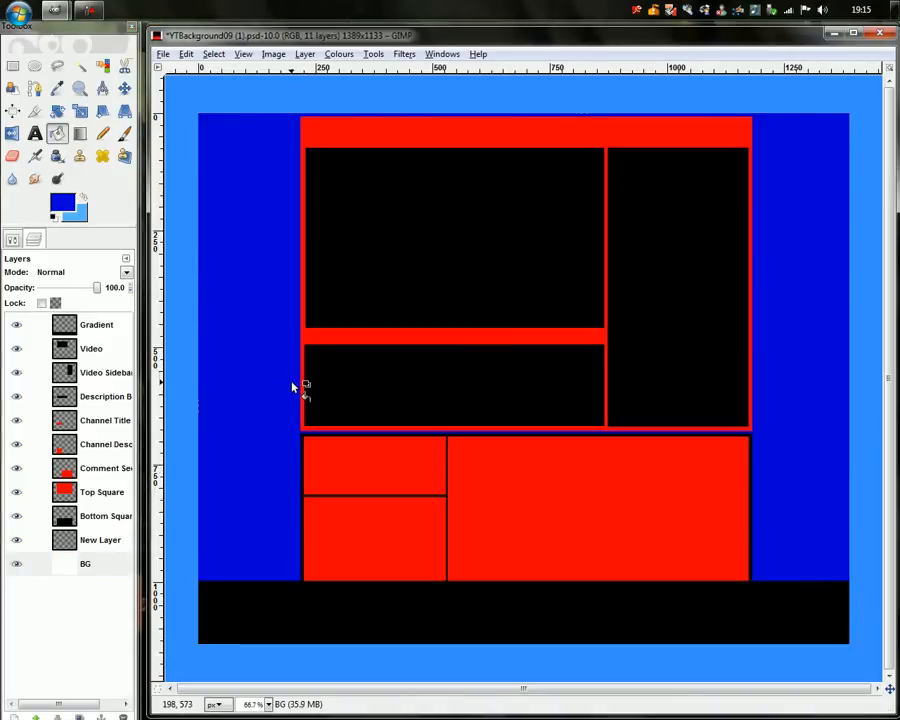
Prepare New Layer for rays, with white as the foreground colour and Free Select adding to the current selection
{"action": "left_click", "coordinate": [85, 541]}
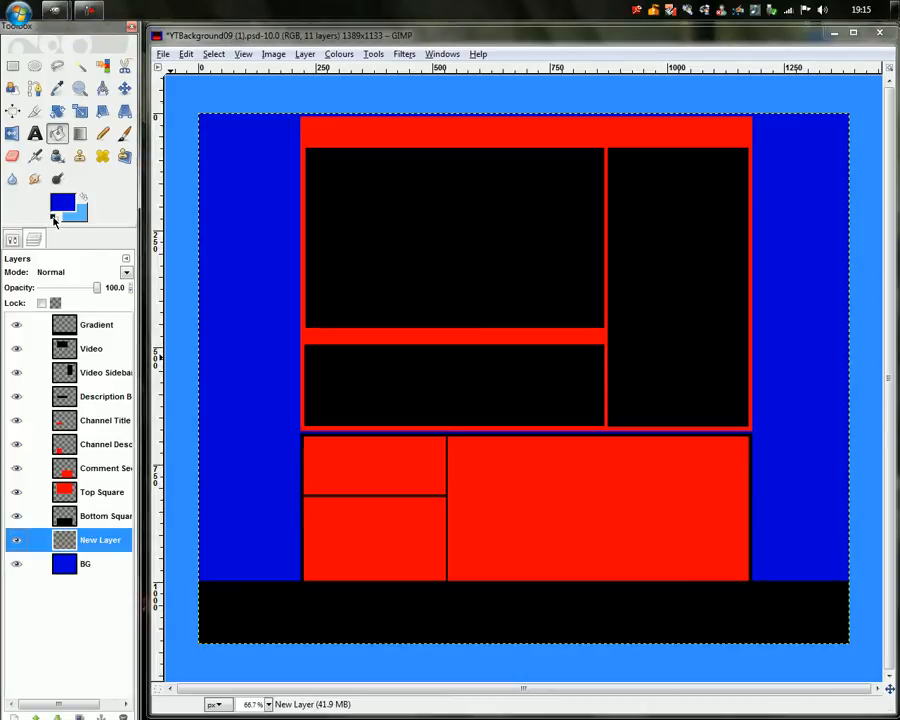
{"action": "left_click", "coordinate": [53, 218]}
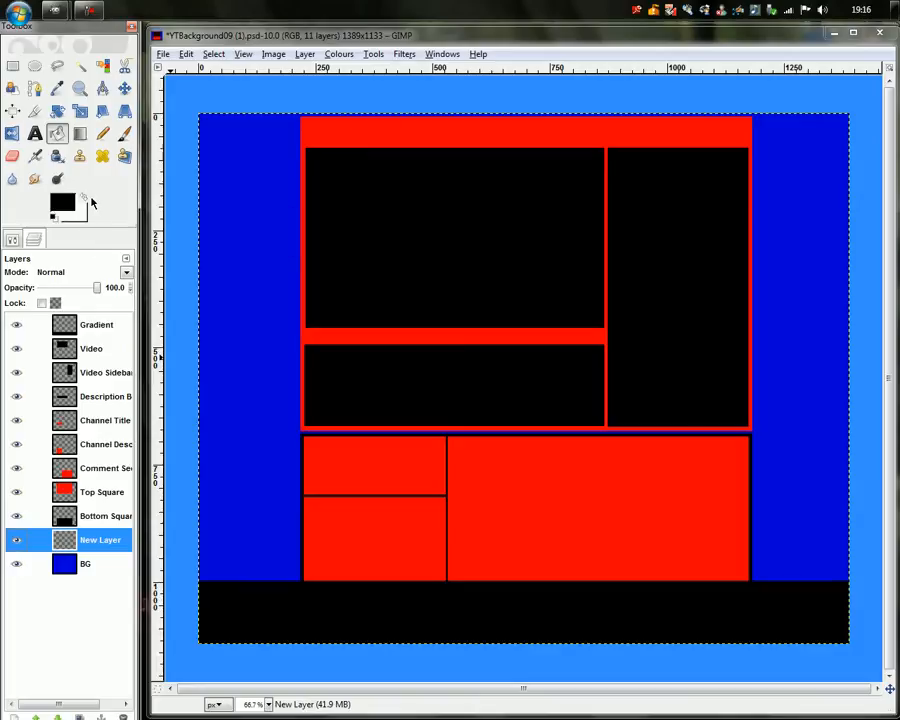
{"action": "left_click", "coordinate": [85, 199]}
{"action": "left_click", "coordinate": [59, 66]}
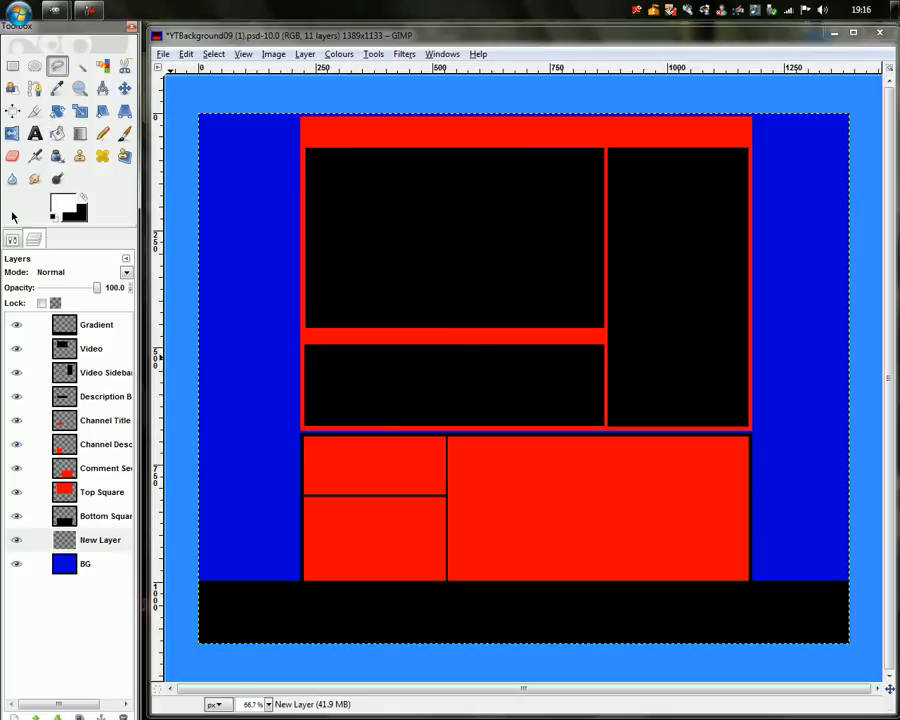
{"action": "left_click", "coordinate": [12, 240]}
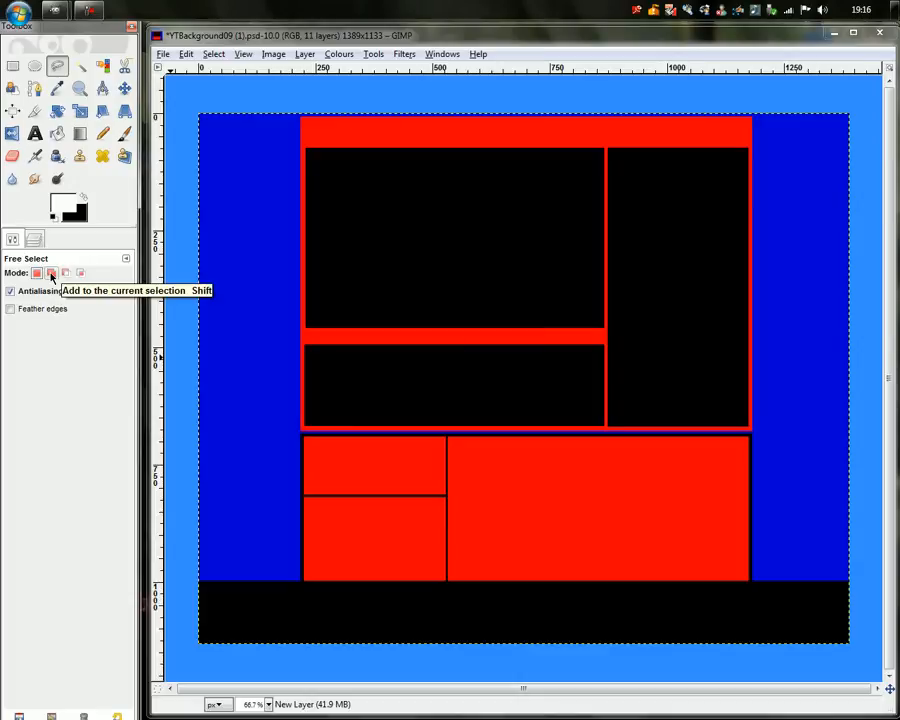
{"action": "left_click", "coordinate": [51, 274]}
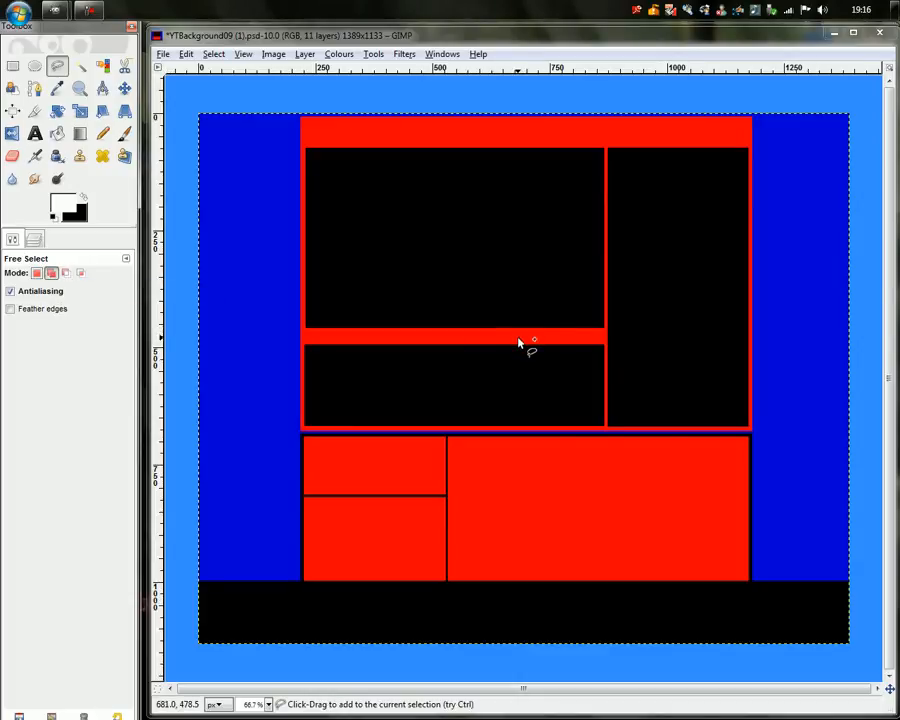
Outline wedge-shaped ray selections from the image centre out past the canvas edges, going all the way around
{"action": "left_click", "coordinate": [517, 337]}
{"action": "left_click", "coordinate": [302, 117]}
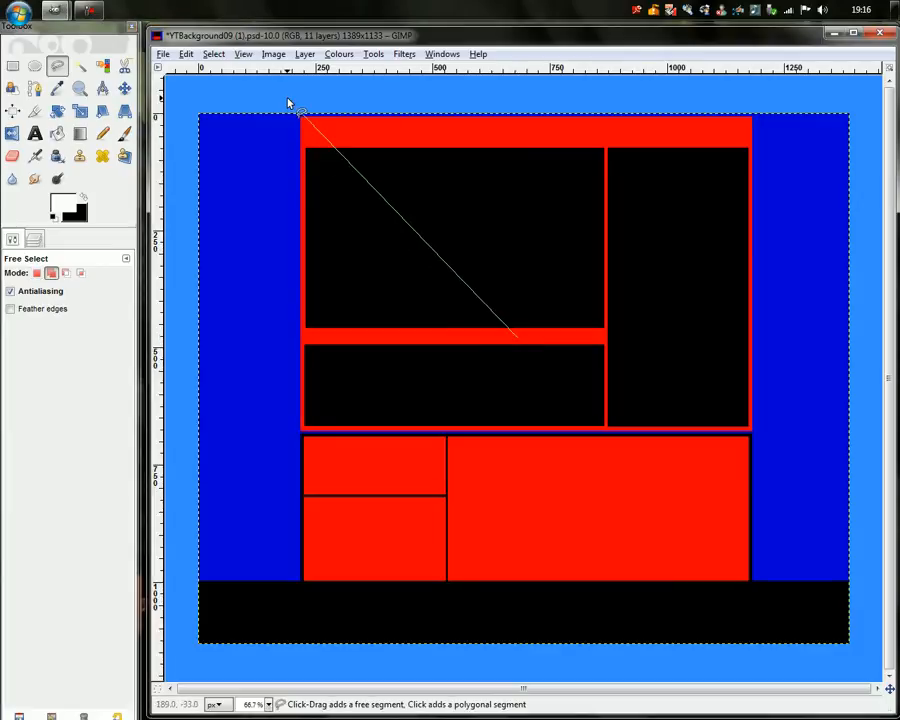
{"action": "left_click", "coordinate": [184, 96]}
{"action": "left_click", "coordinate": [183, 183]}
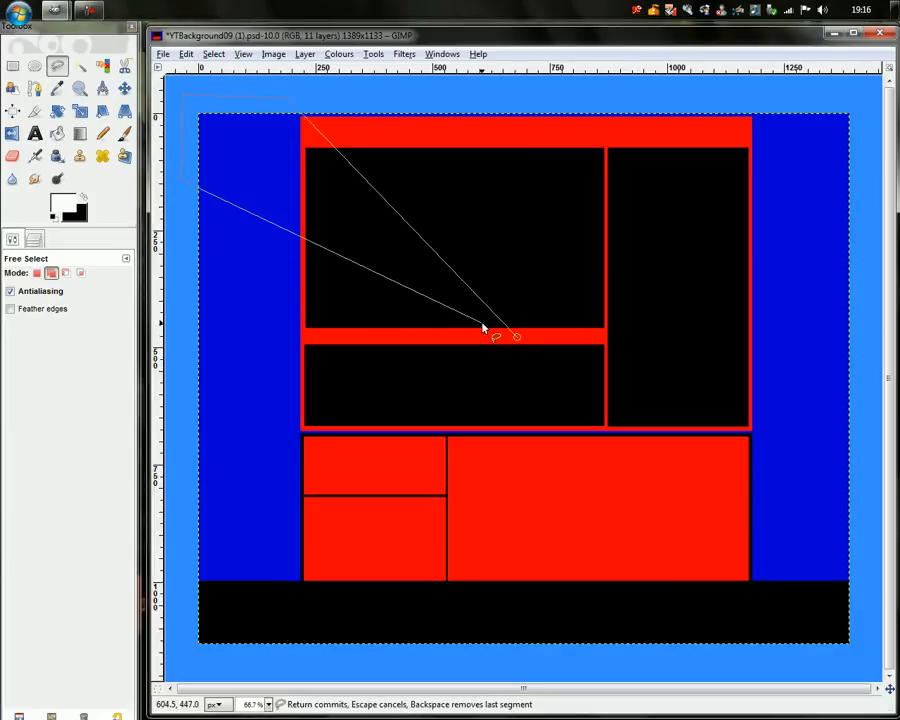
{"action": "left_click", "coordinate": [517, 339]}
{"action": "left_click", "coordinate": [517, 339]}
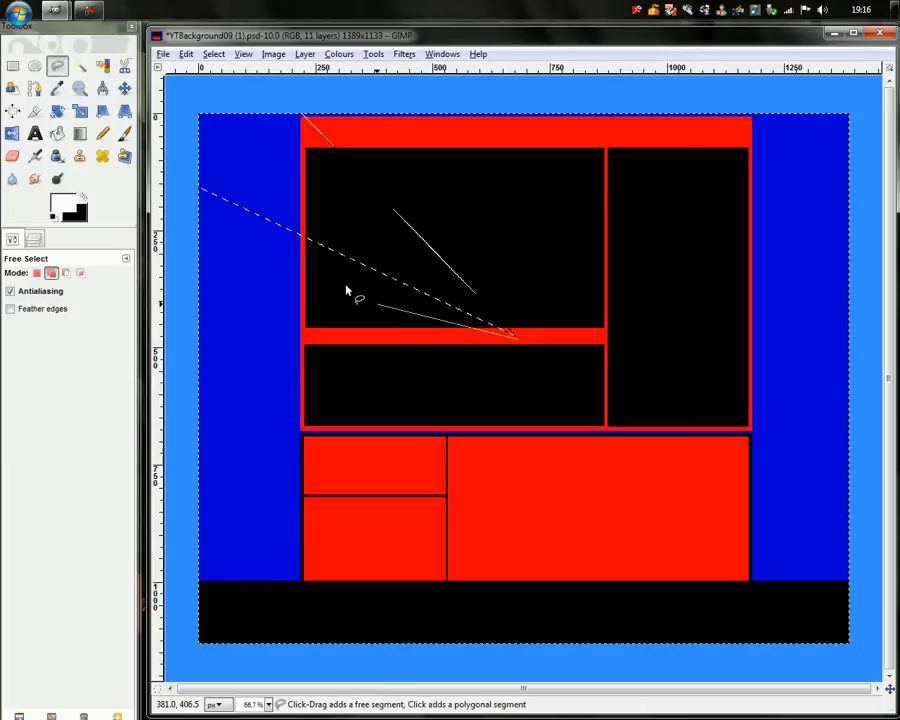
{"action": "left_click", "coordinate": [189, 204]}
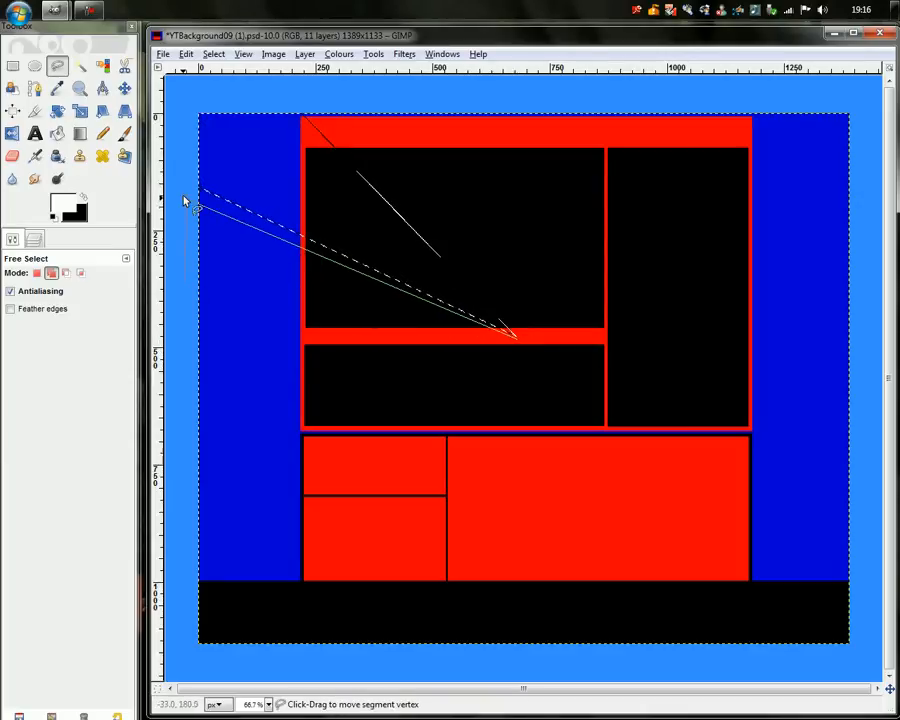
{"action": "left_click_drag", "start_coordinate": [188, 201], "coordinate": [188, 216]}
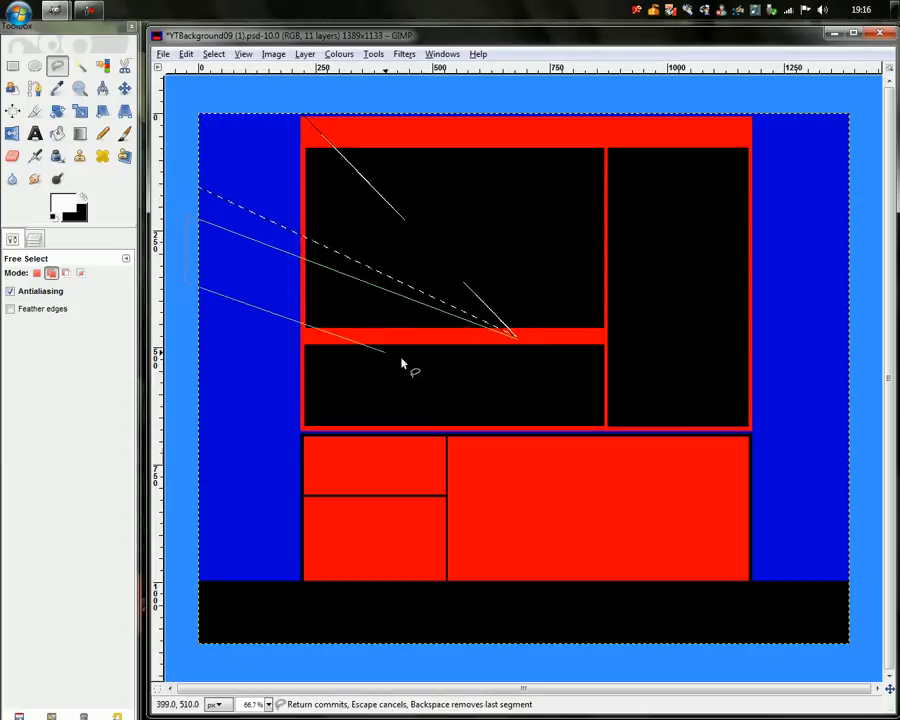
{"action": "left_click", "coordinate": [517, 342]}
{"action": "left_click", "coordinate": [518, 340]}
{"action": "left_click", "coordinate": [175, 337]}
{"action": "left_click", "coordinate": [181, 461]}
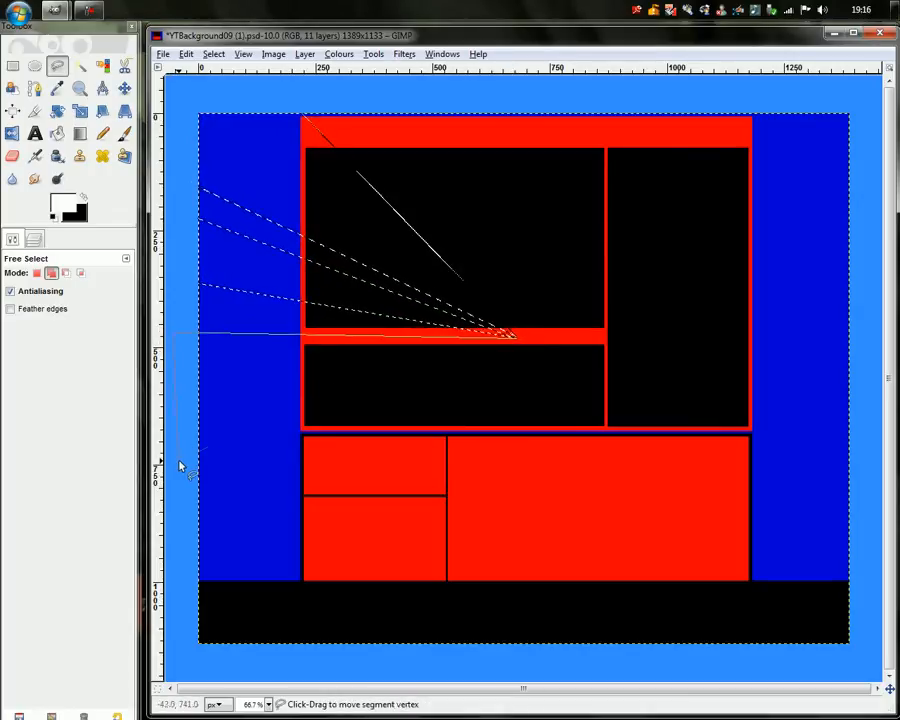
{"action": "left_click", "coordinate": [515, 341]}
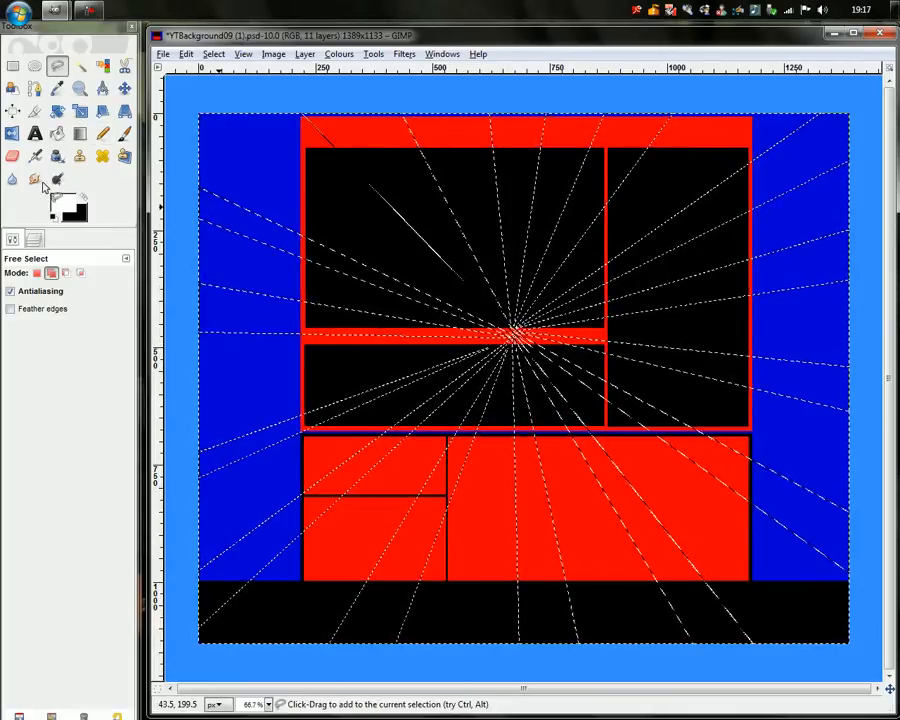
Fill the ray selection on New Layer with white and lower the layer's opacity to 70
{"action": "left_click", "coordinate": [56, 135]}
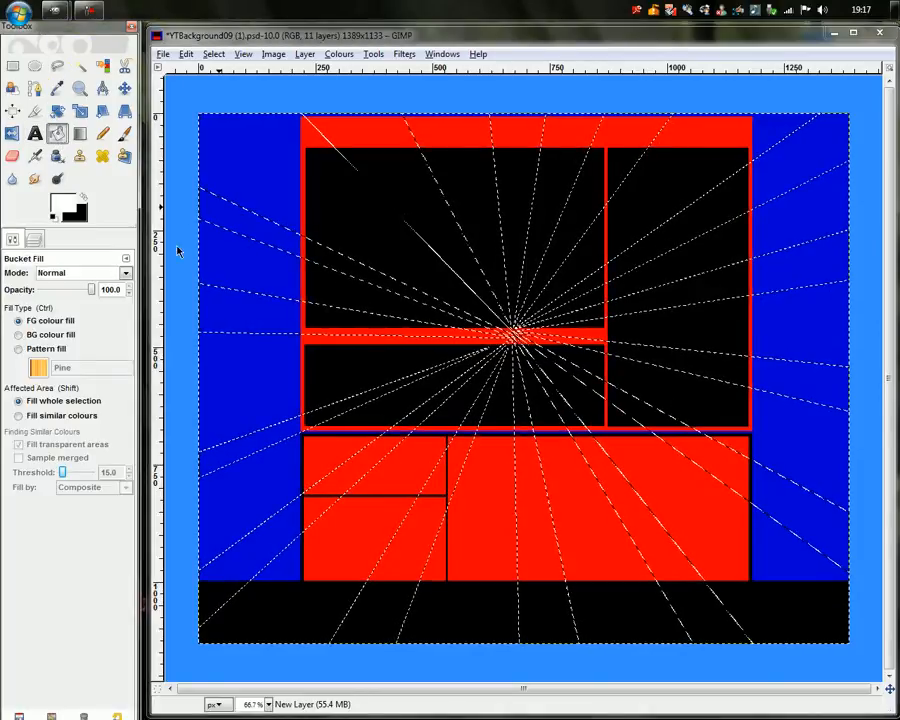
{"action": "left_click", "coordinate": [456, 292]}
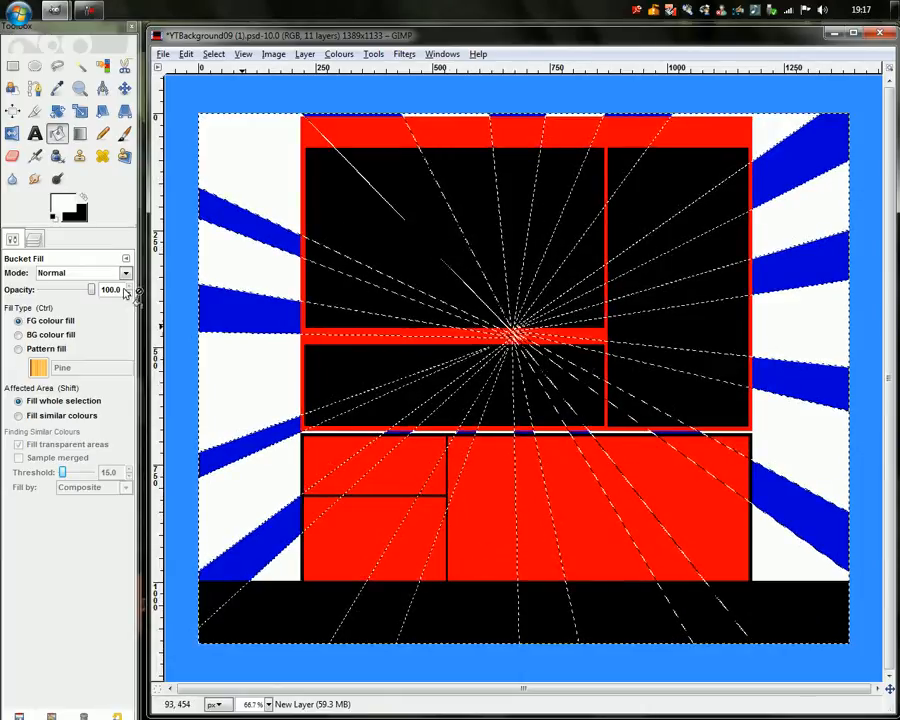
{"action": "left_click", "coordinate": [40, 242]}
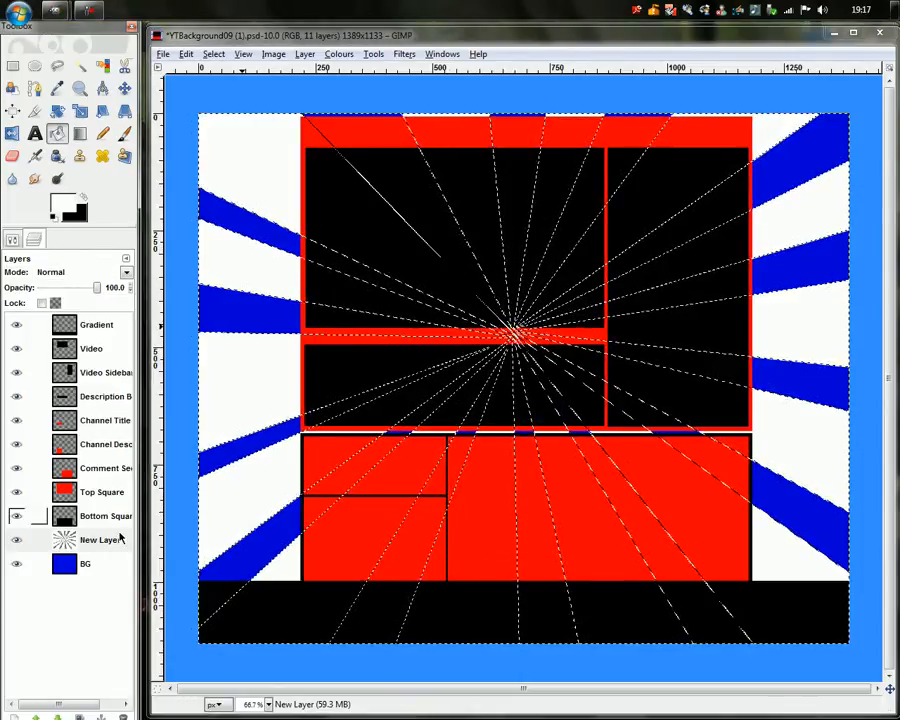
{"action": "left_click_drag", "start_coordinate": [97, 287], "coordinate": [82, 293]}
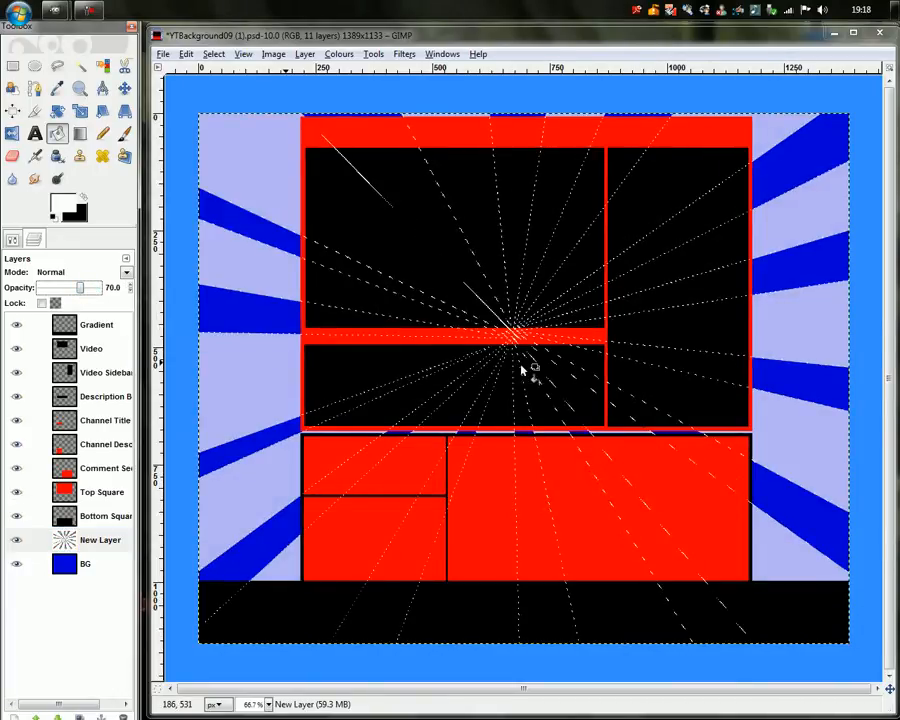
Replace the ray selection with a rounded rectangle of about 964 × 613 px over the Bottom Square layer, extending below the canvas
{"action": "left_click", "coordinate": [12, 65]}
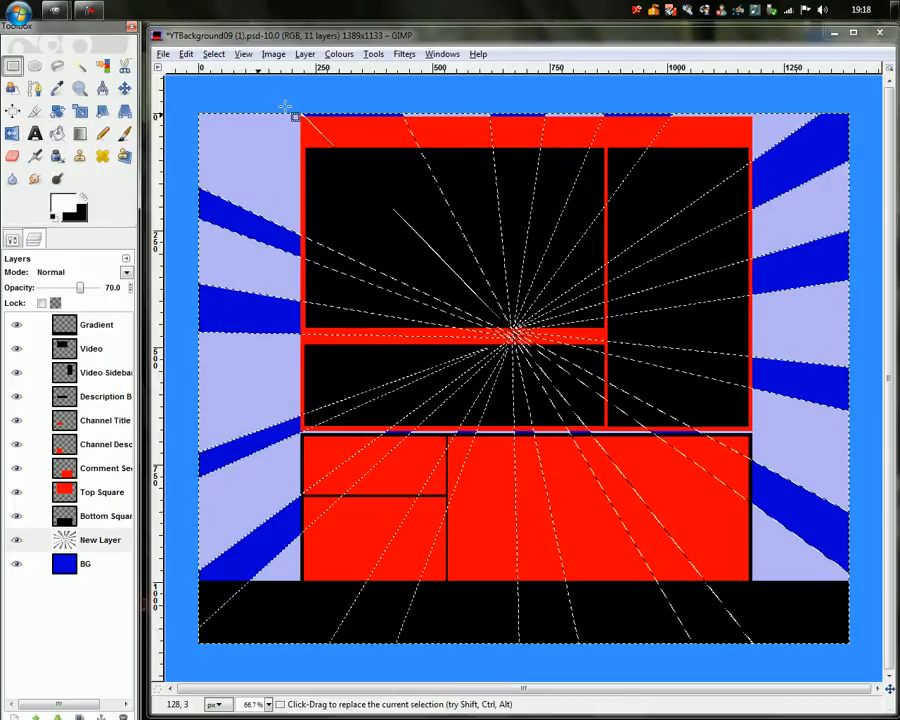
{"action": "left_click", "coordinate": [288, 101]}
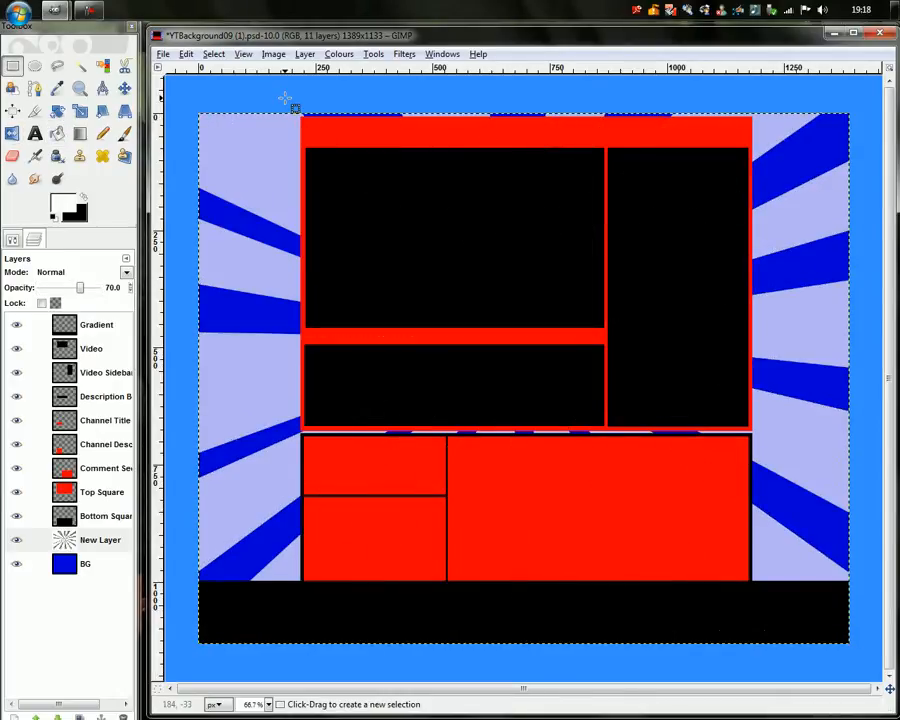
{"action": "left_click", "coordinate": [103, 516]}
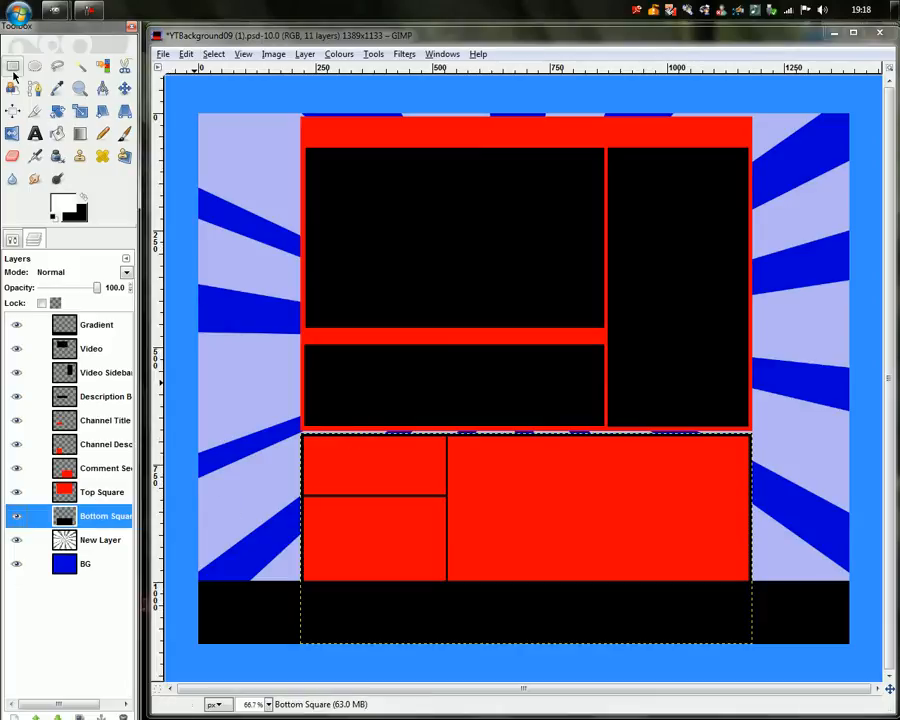
{"action": "left_click", "coordinate": [15, 241]}
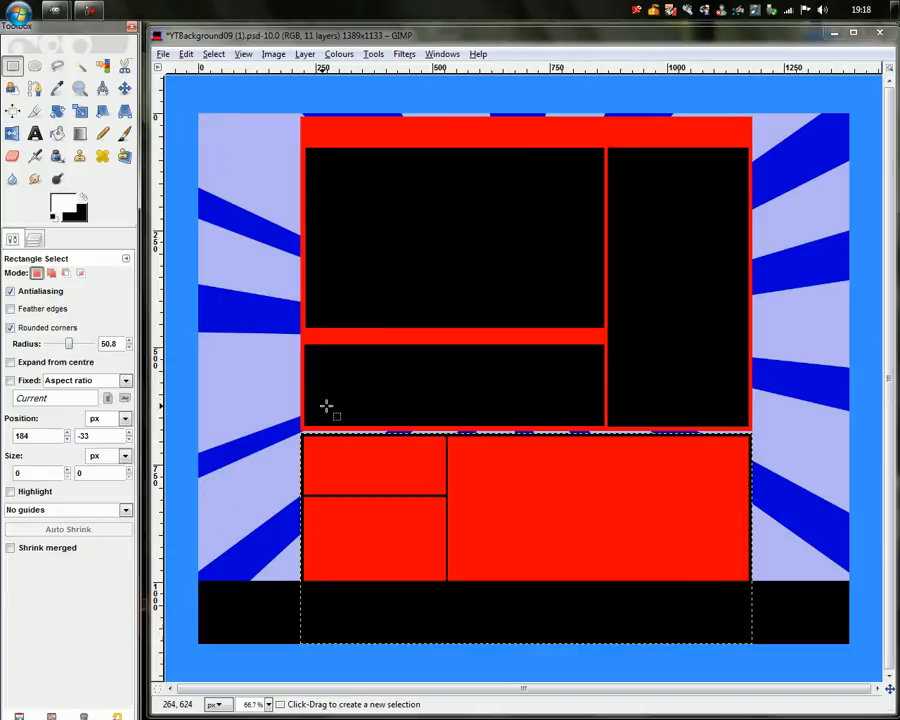
{"action": "left_click_drag", "start_coordinate": [301, 433], "coordinate": [755, 719]}
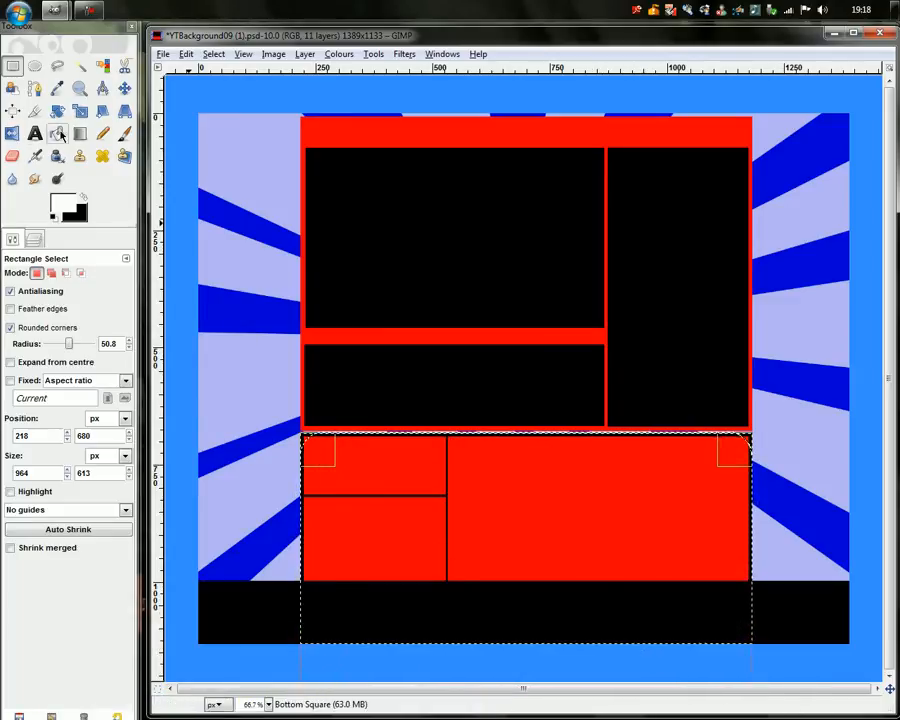
Set the foreground to the medium blue from the colour history and fill the rounded selection on Bottom Square
{"action": "left_click", "coordinate": [84, 198]}
{"action": "left_click", "coordinate": [62, 203]}
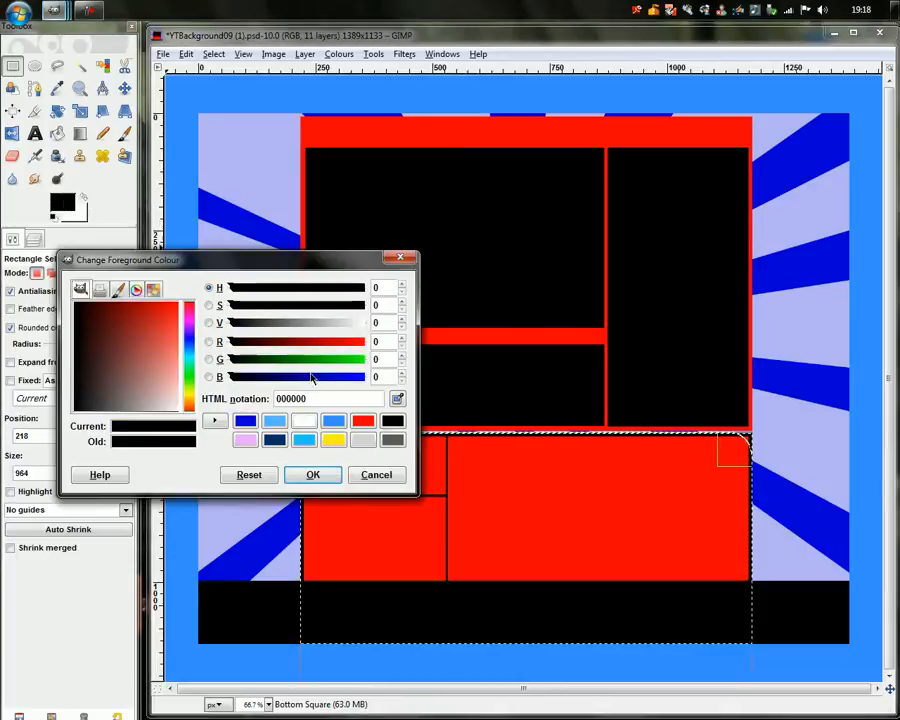
{"action": "left_click", "coordinate": [245, 421]}
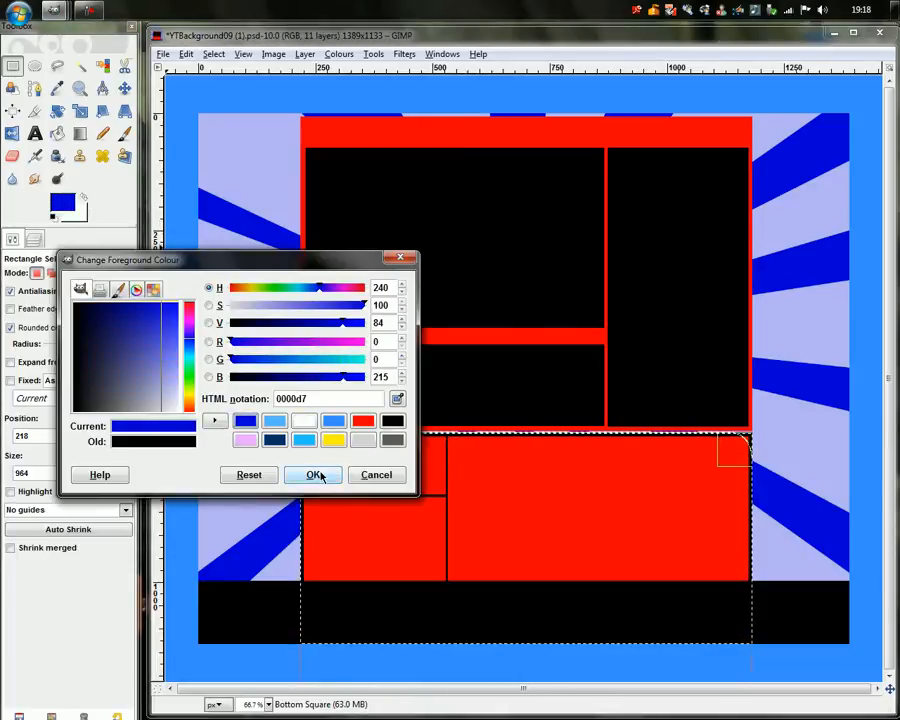
{"action": "left_click", "coordinate": [275, 421]}
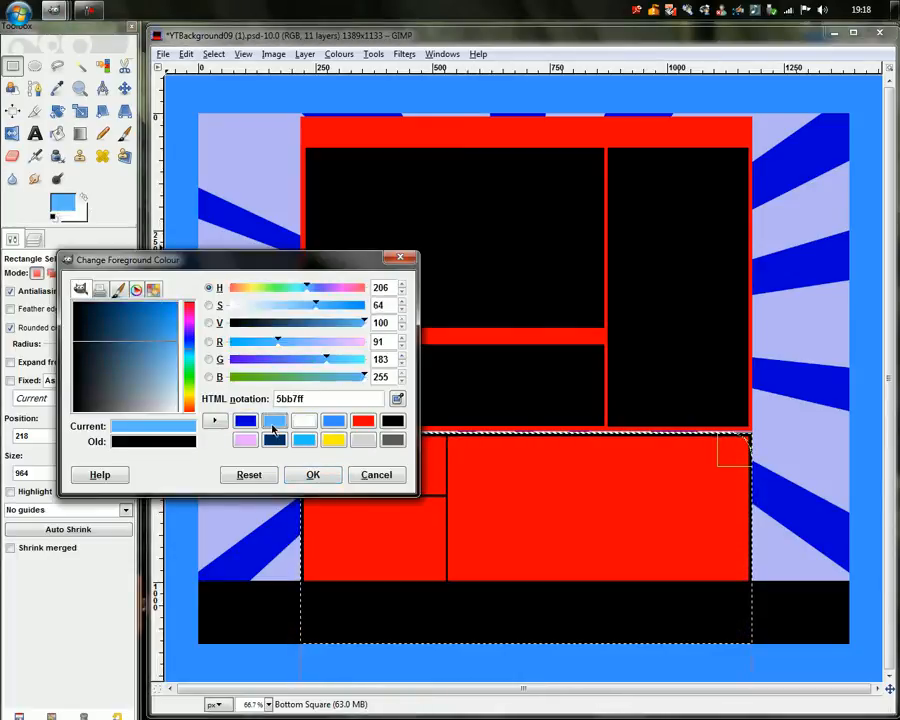
{"action": "left_click", "coordinate": [333, 421]}
{"action": "left_click", "coordinate": [315, 479]}
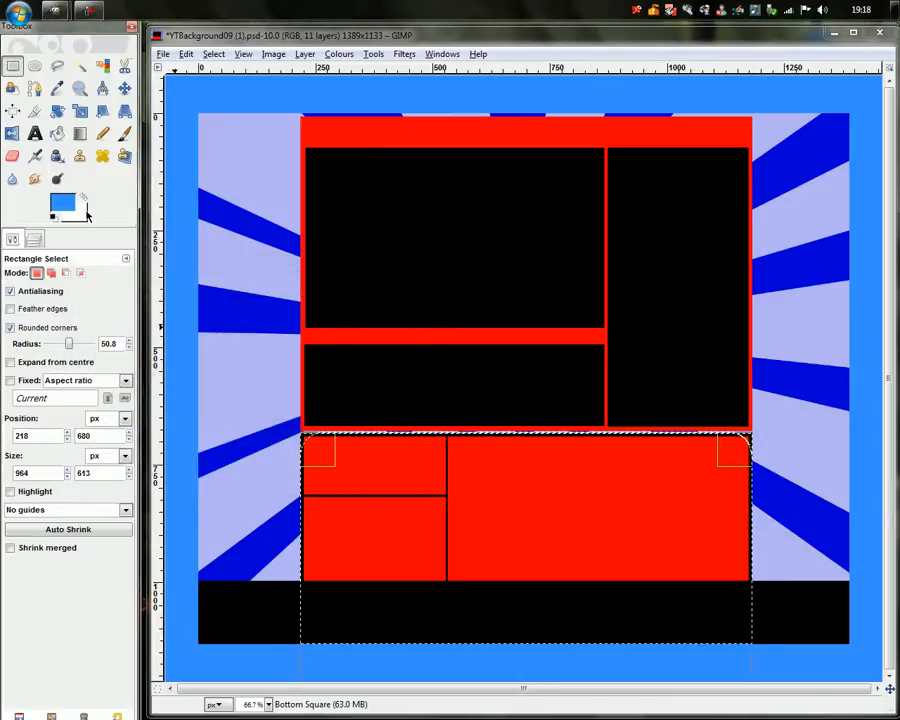
{"action": "left_click", "coordinate": [57, 133]}
{"action": "left_click", "coordinate": [556, 571]}
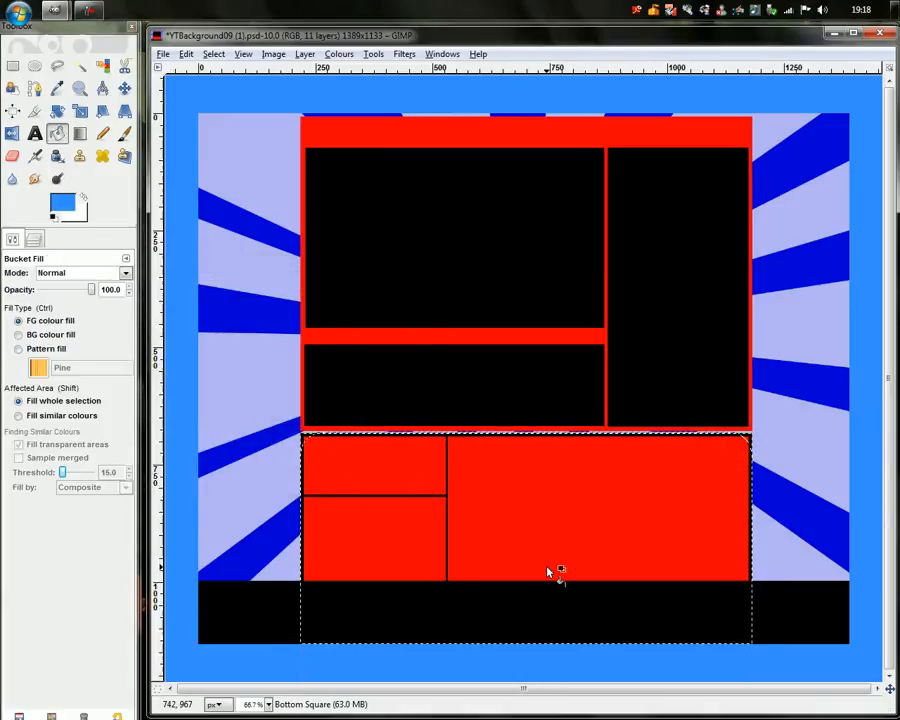
Invert the selection to cover everything outside the rounded rectangle on the Bottom Square layer
{"action": "right_click", "coordinate": [538, 530]}
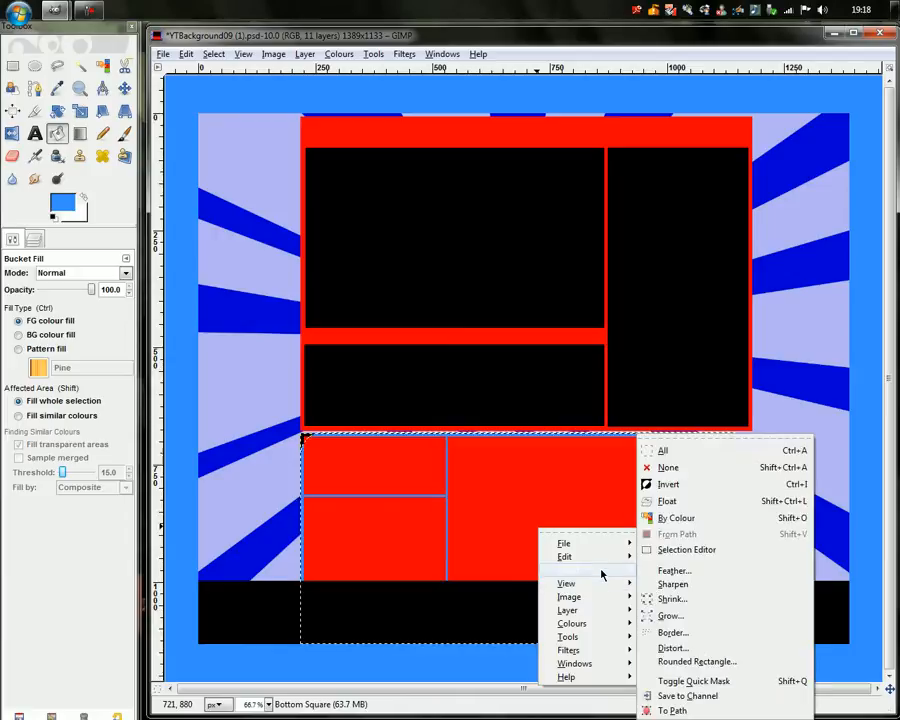
{"action": "mouse_move", "coordinate": [621, 570]}
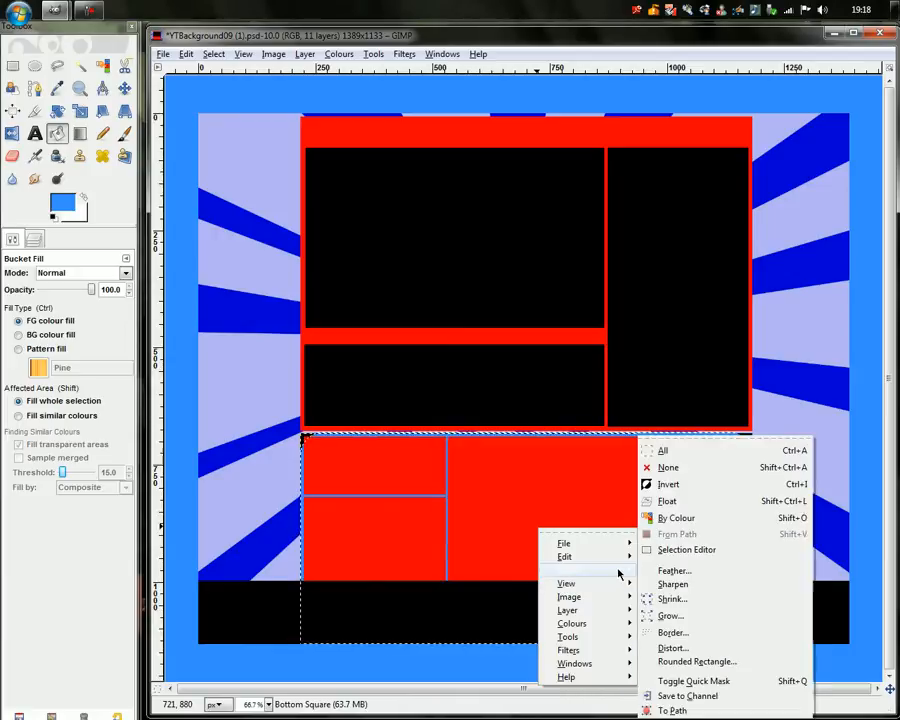
{"action": "left_click", "coordinate": [690, 485]}
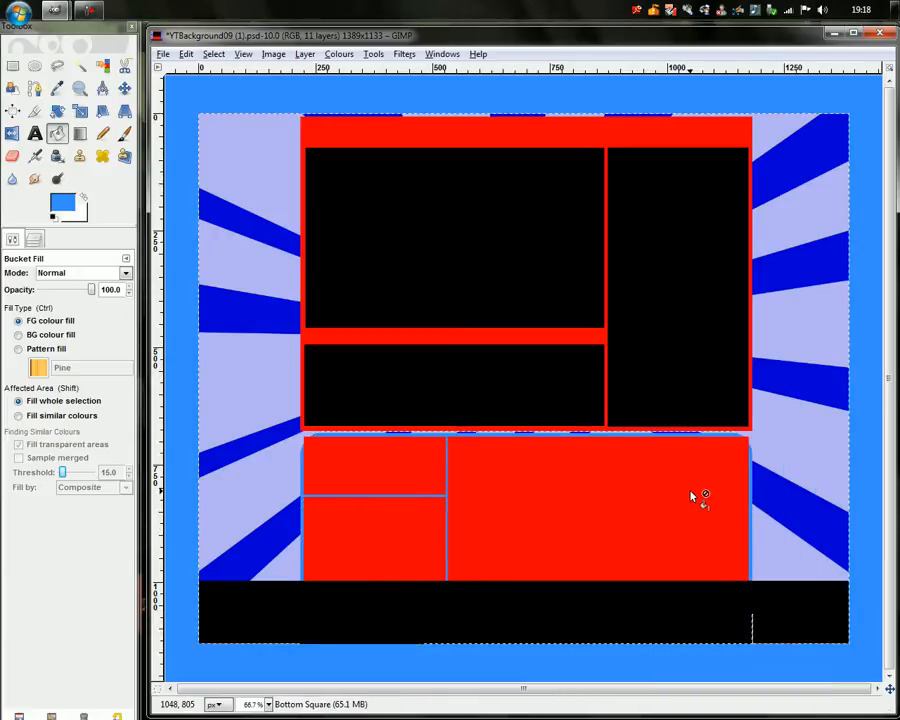
On the Top Square layer, replace the selection with a rounded rectangle covering the whole upper red box
{"action": "left_click", "coordinate": [33, 238]}
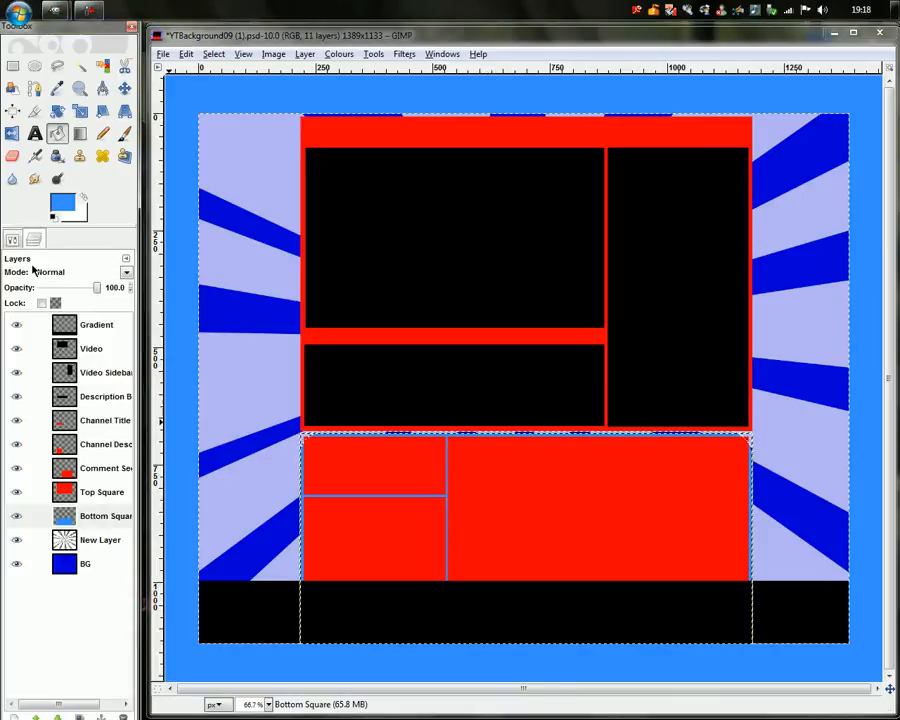
{"action": "left_click", "coordinate": [80, 493]}
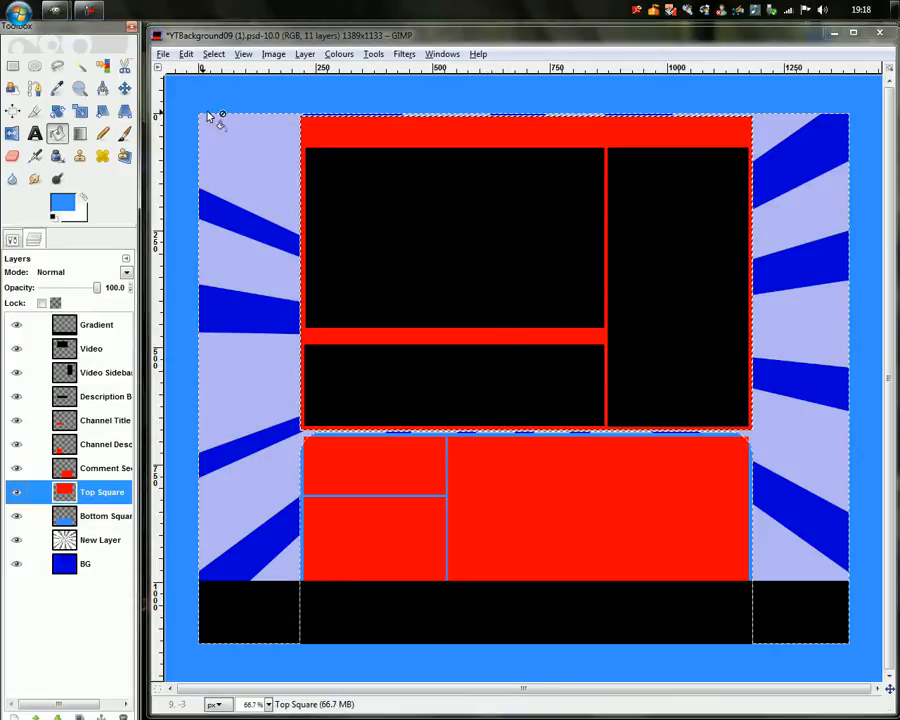
{"action": "left_click", "coordinate": [13, 67]}
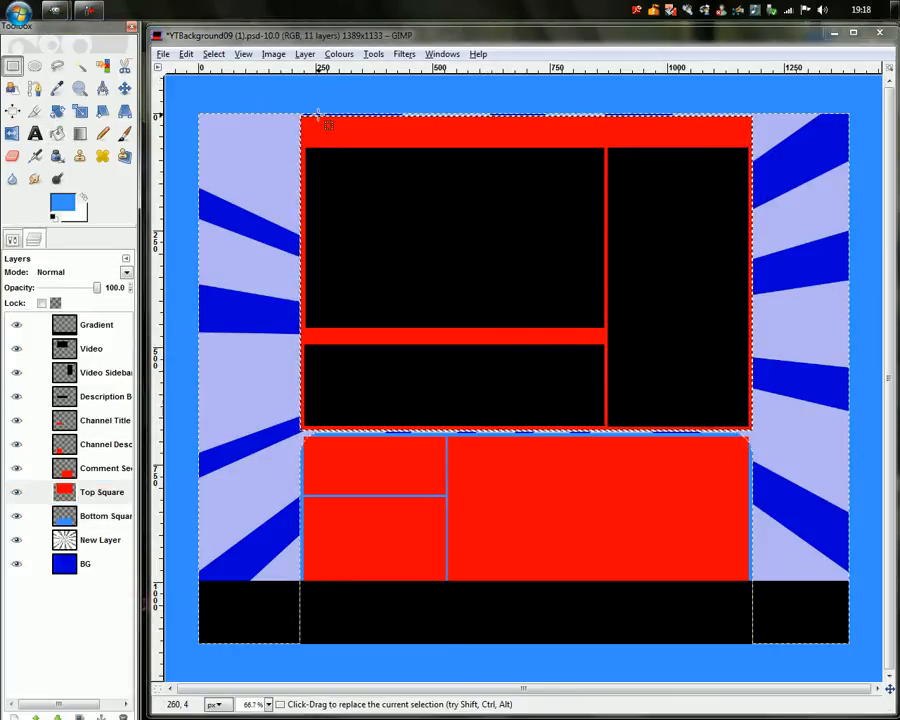
{"action": "left_click_drag", "start_coordinate": [300, 115], "coordinate": [761, 439]}
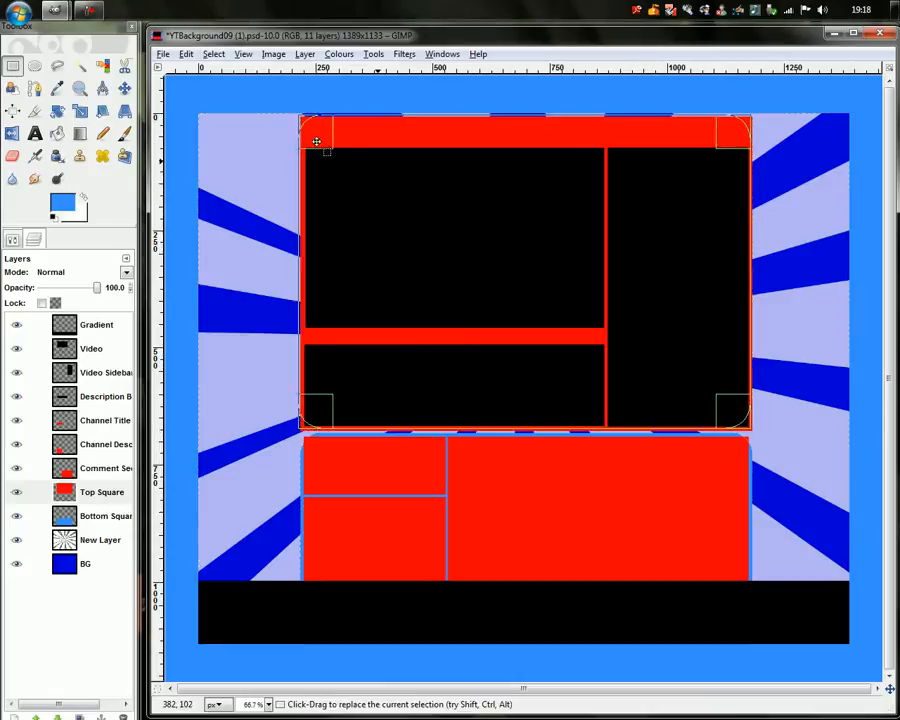
{"action": "left_click_drag", "start_coordinate": [321, 137], "coordinate": [320, 144]}
Fill the rounded selection on Top Square with the medium blue and clear the leftover red corners by inverting the selection
{"action": "key", "text": "shift+b"}
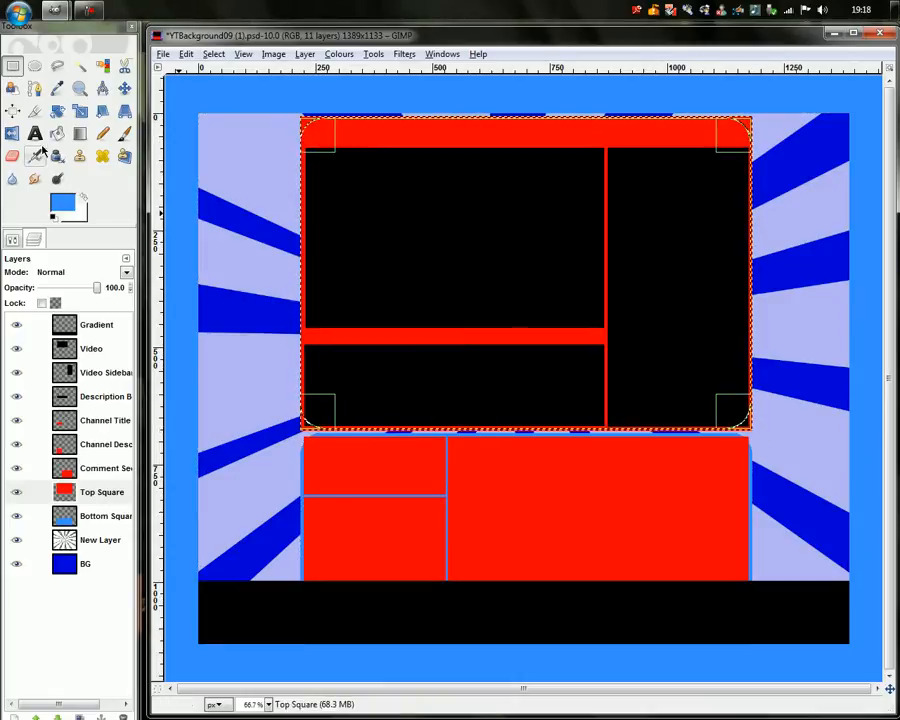
{"action": "left_click", "coordinate": [534, 267]}
{"action": "right_click", "coordinate": [531, 242]}
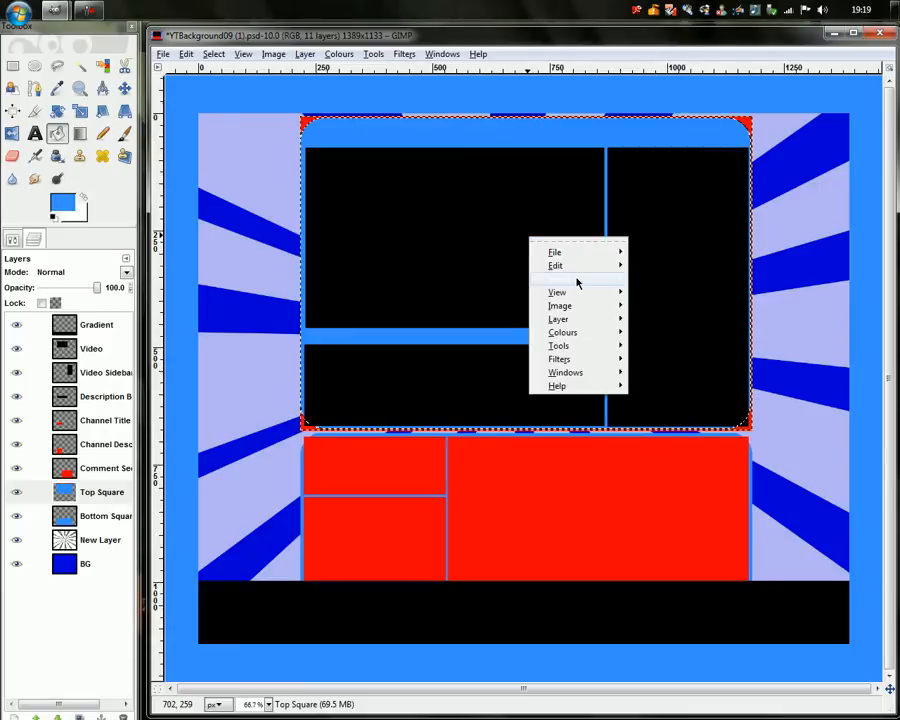
{"action": "mouse_move", "coordinate": [556, 278]}
{"action": "left_click", "coordinate": [678, 325]}
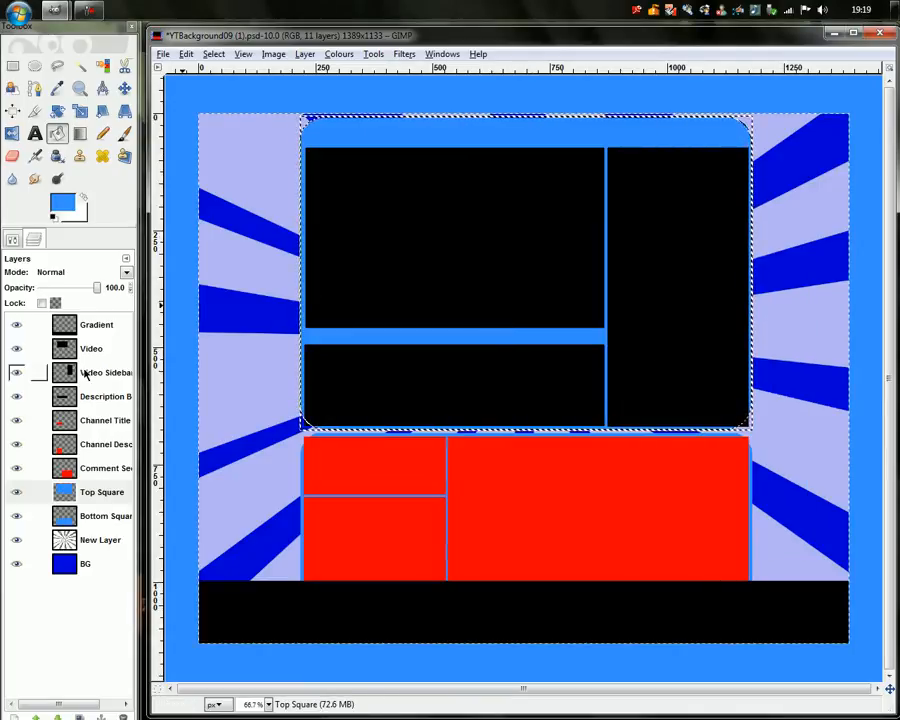
On the Comment Section layer, select a rounded rectangle over its box, extending below the canvas, and fill it with the medium blue
{"action": "left_click", "coordinate": [91, 471]}
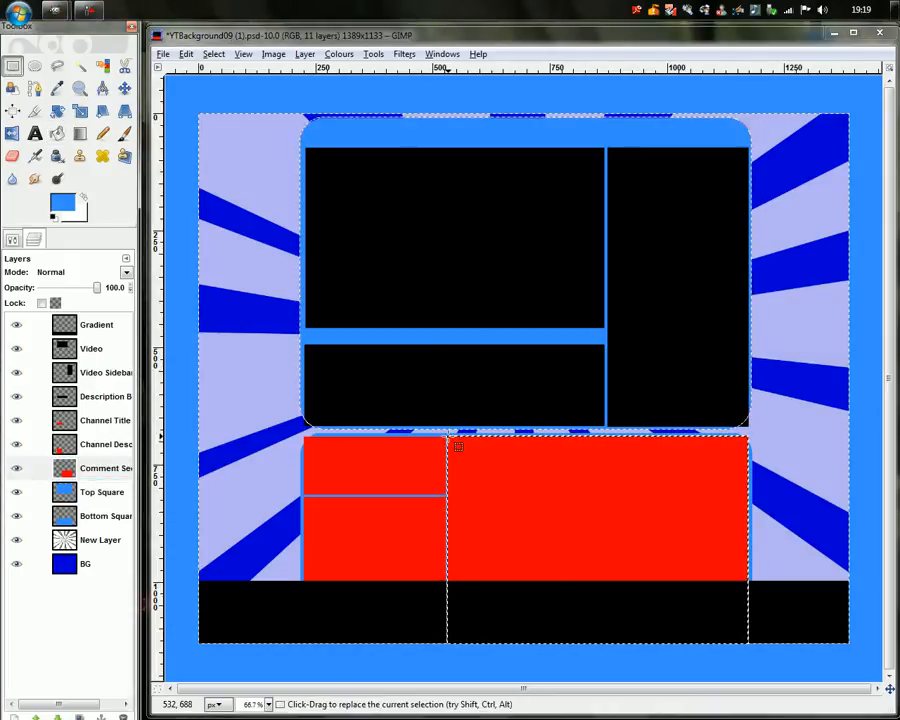
{"action": "left_click_drag", "start_coordinate": [448, 437], "coordinate": [748, 668]}
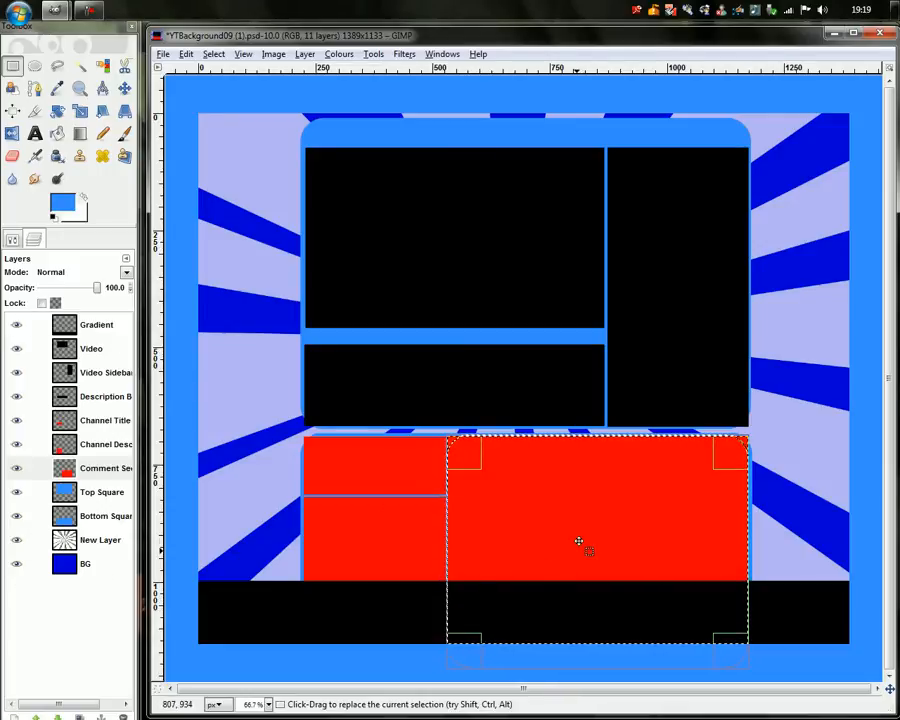
{"action": "left_click", "coordinate": [57, 133]}
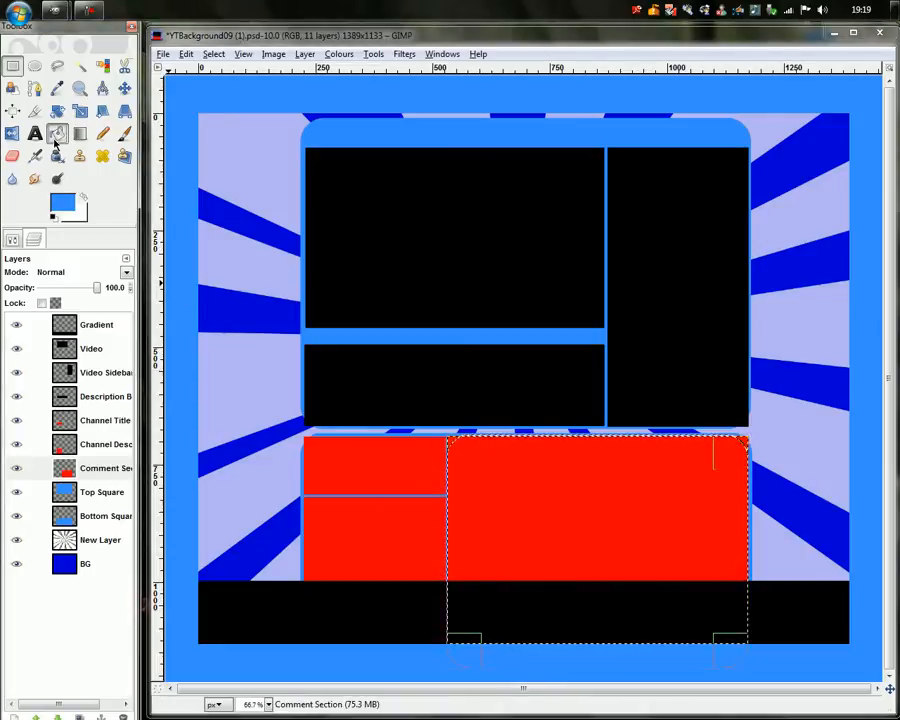
{"action": "left_click", "coordinate": [518, 523]}
{"action": "right_click", "coordinate": [530, 500]}
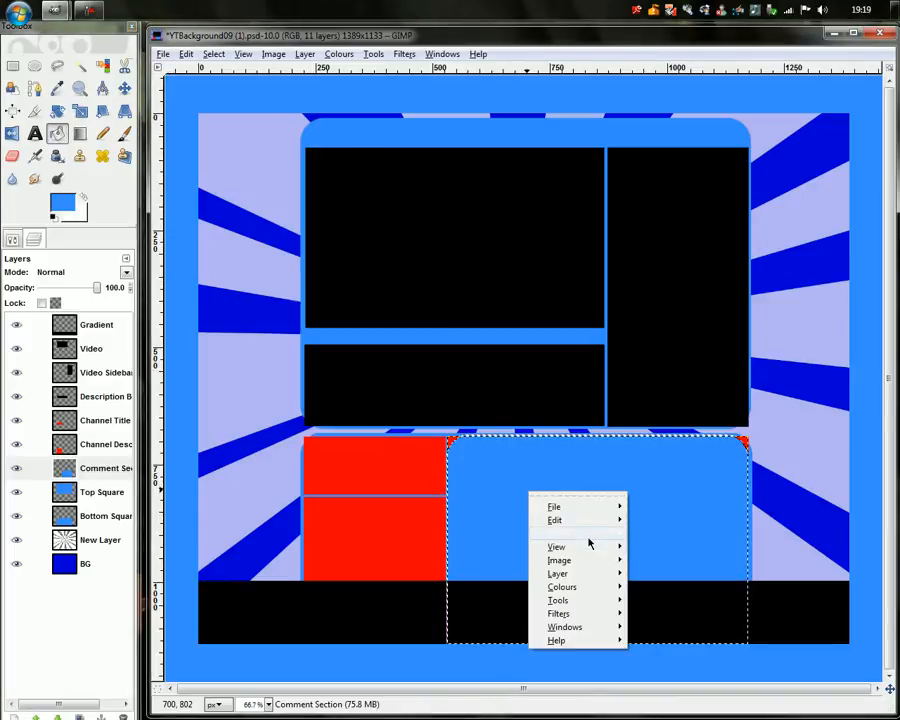
{"action": "mouse_move", "coordinate": [588, 540]}
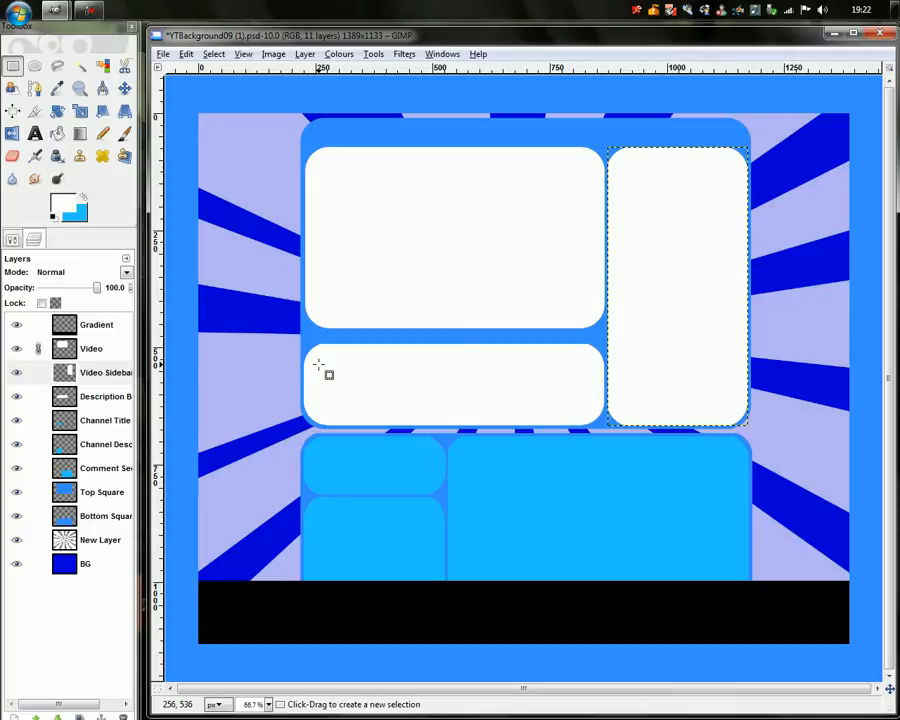
Switch to the screen recorder, set its cursor effect to Highlight clicks, minimise it and return to GIMP
{"action": "left_click", "coordinate": [88, 10]}
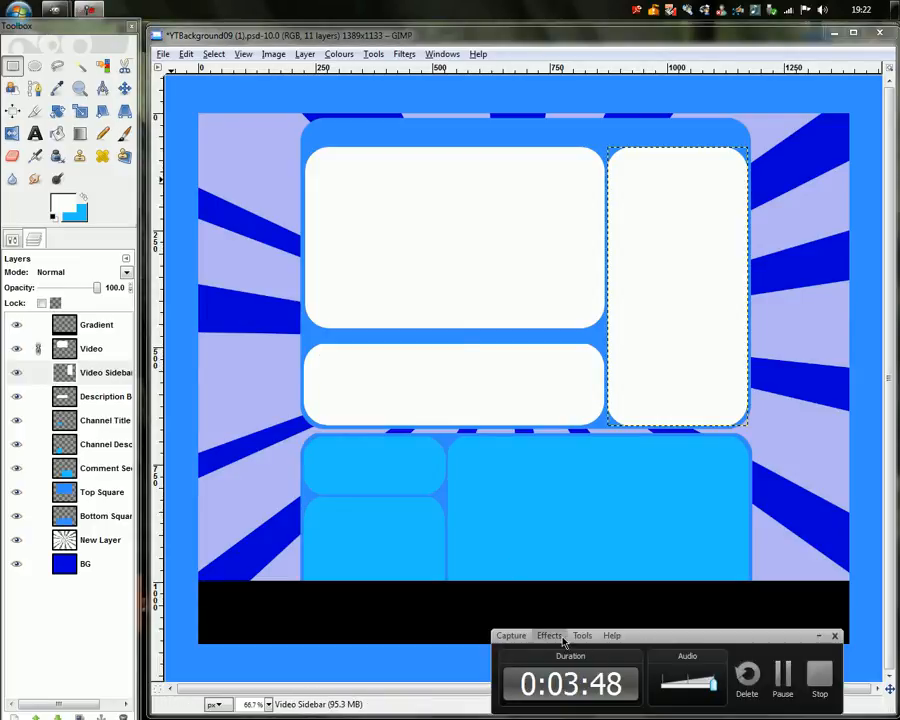
{"action": "left_click", "coordinate": [560, 637]}
{"action": "mouse_move", "coordinate": [580, 668]}
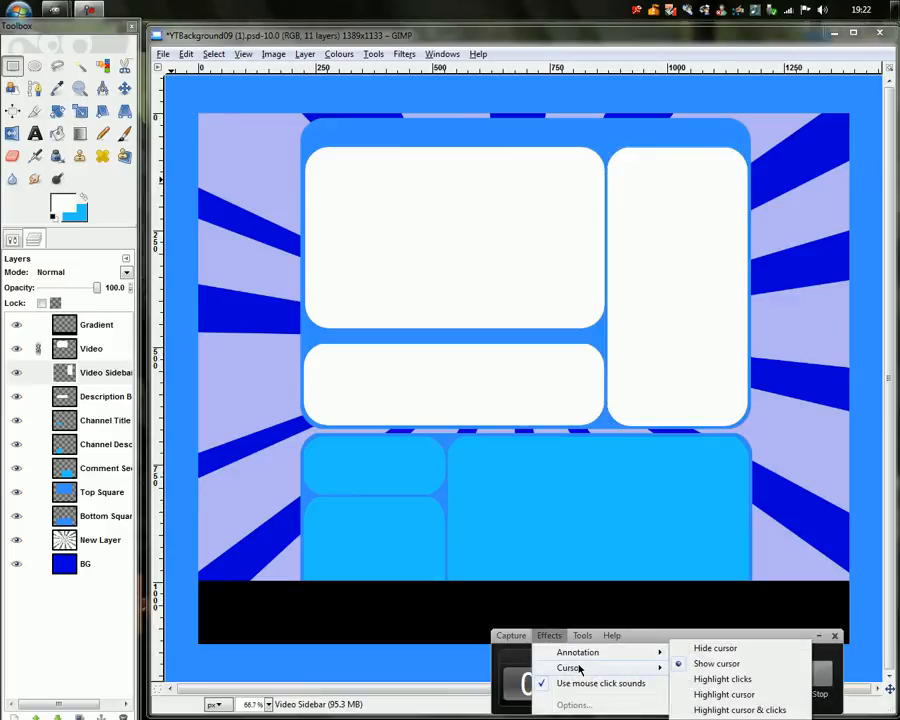
{"action": "left_click", "coordinate": [735, 686]}
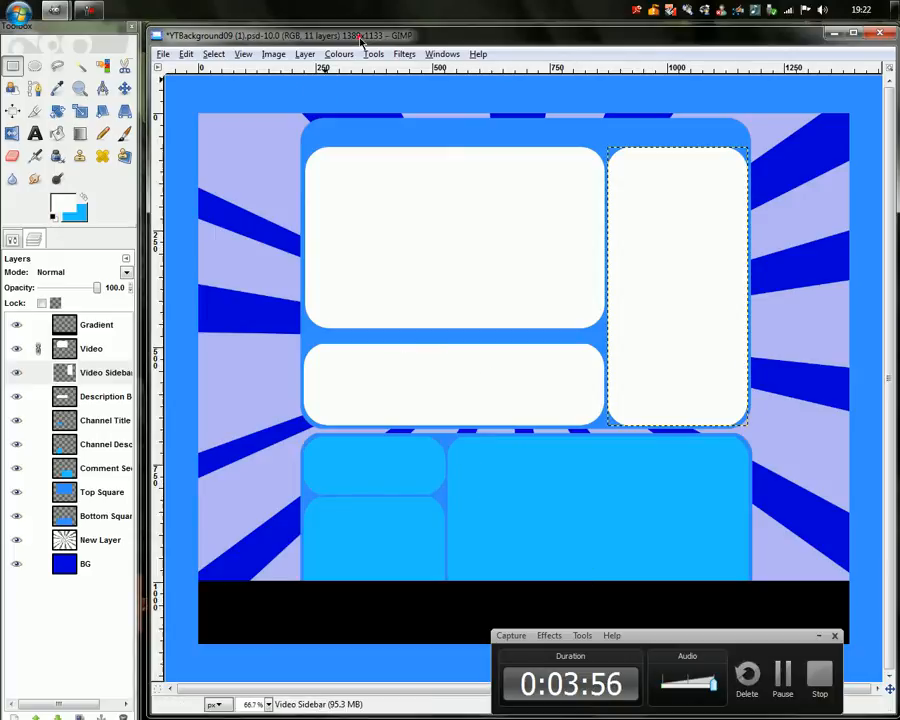
{"action": "left_click", "coordinate": [677, 639]}
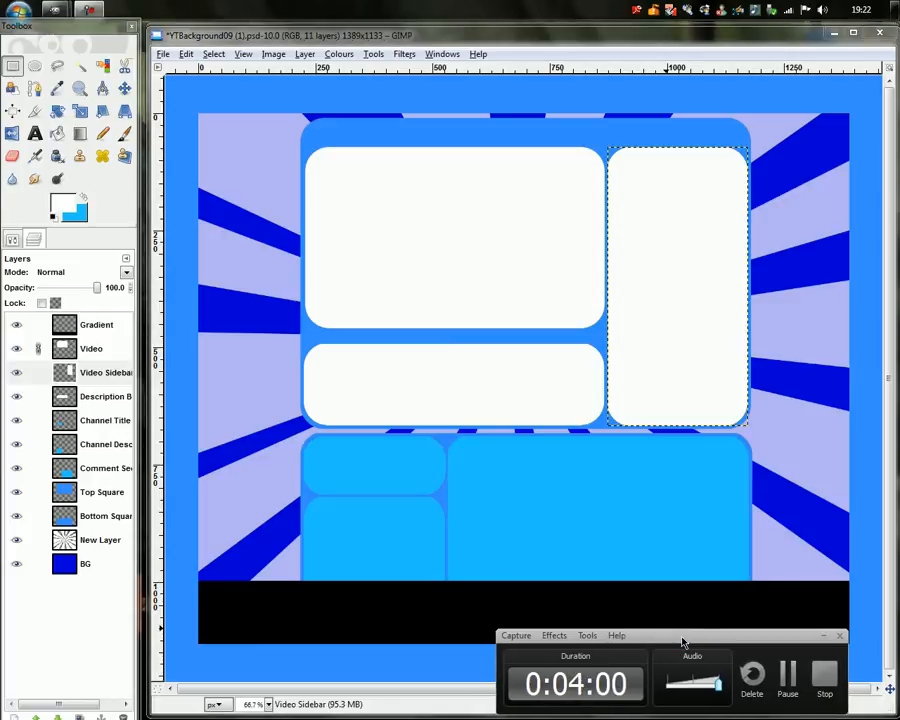
{"action": "left_click", "coordinate": [827, 638]}
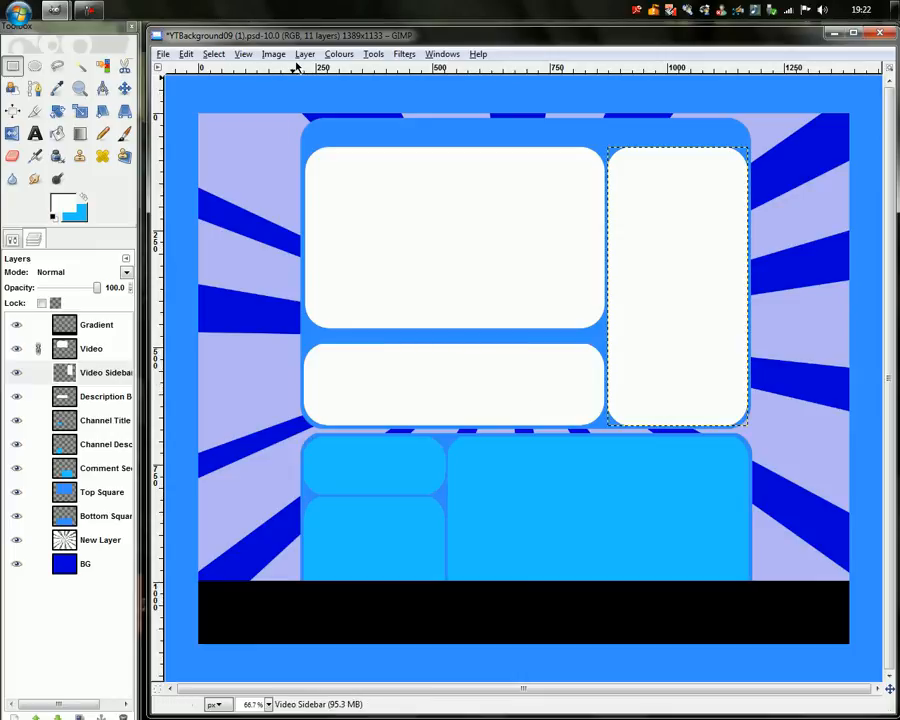
{"action": "left_click", "coordinate": [495, 47]}
Replace the black band on the Gradient layer with a white linear FG to Transparent blend, about 230 px upward from the canvas's lower edge
{"action": "left_click", "coordinate": [81, 333]}
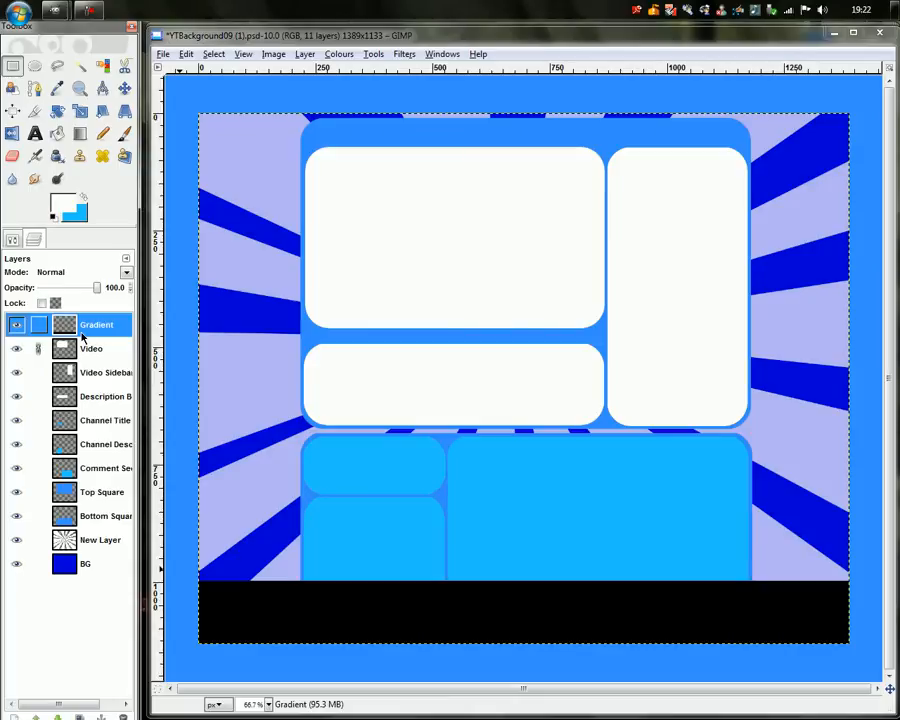
{"action": "key", "text": "Delete"}
{"action": "left_click", "coordinate": [84, 137]}
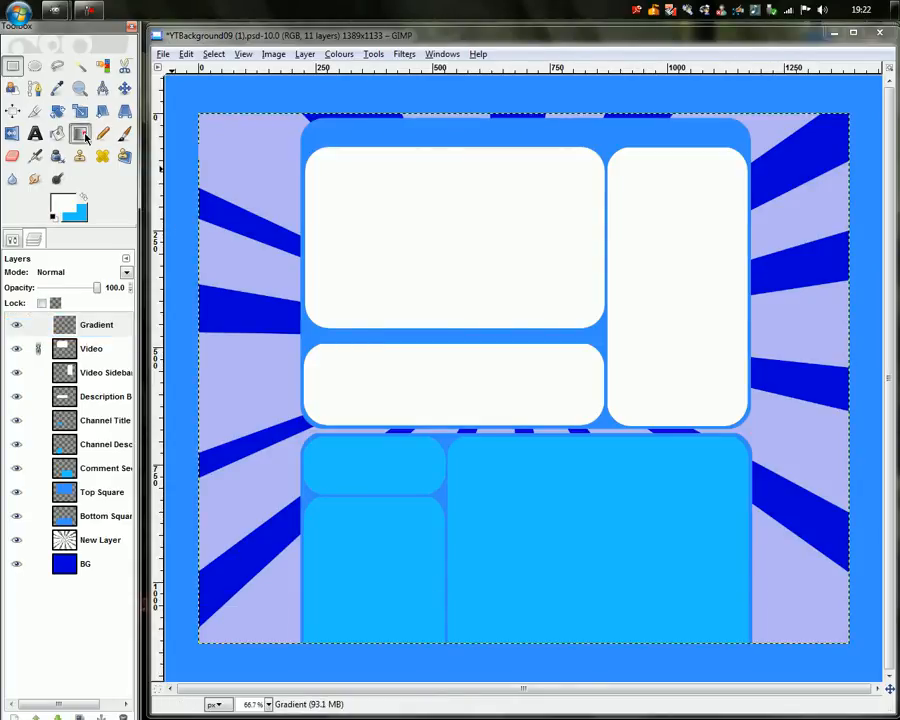
{"action": "left_click", "coordinate": [11, 243]}
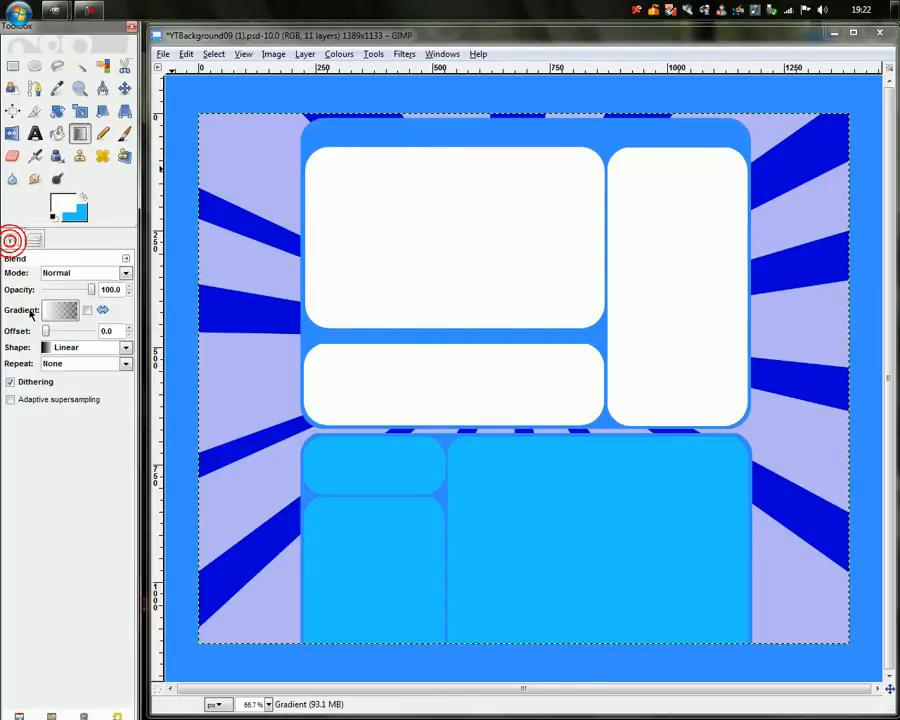
{"action": "left_click", "coordinate": [47, 314]}
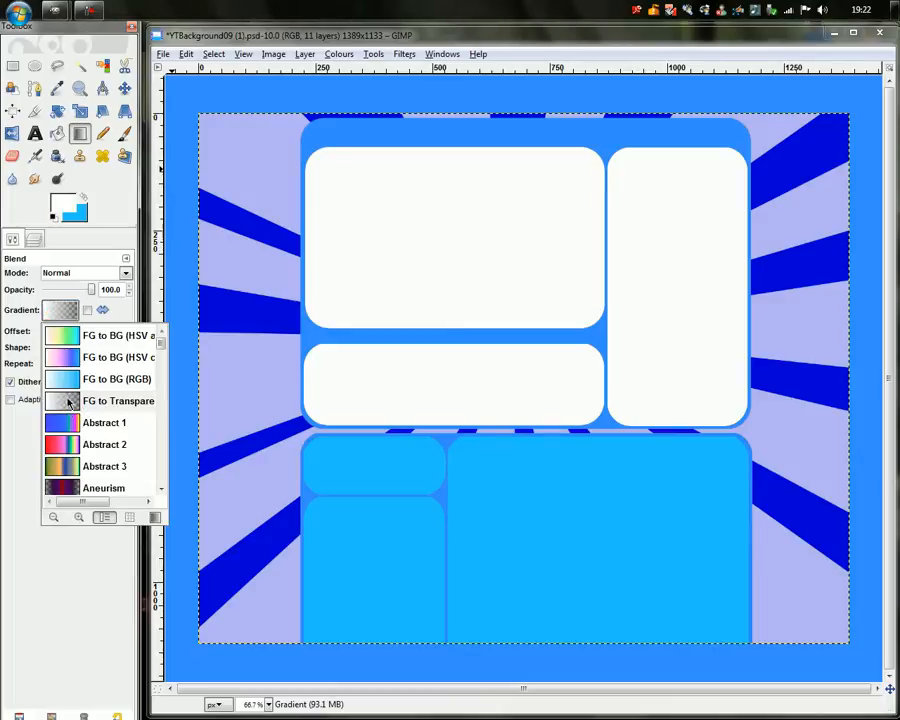
{"action": "left_click", "coordinate": [31, 549]}
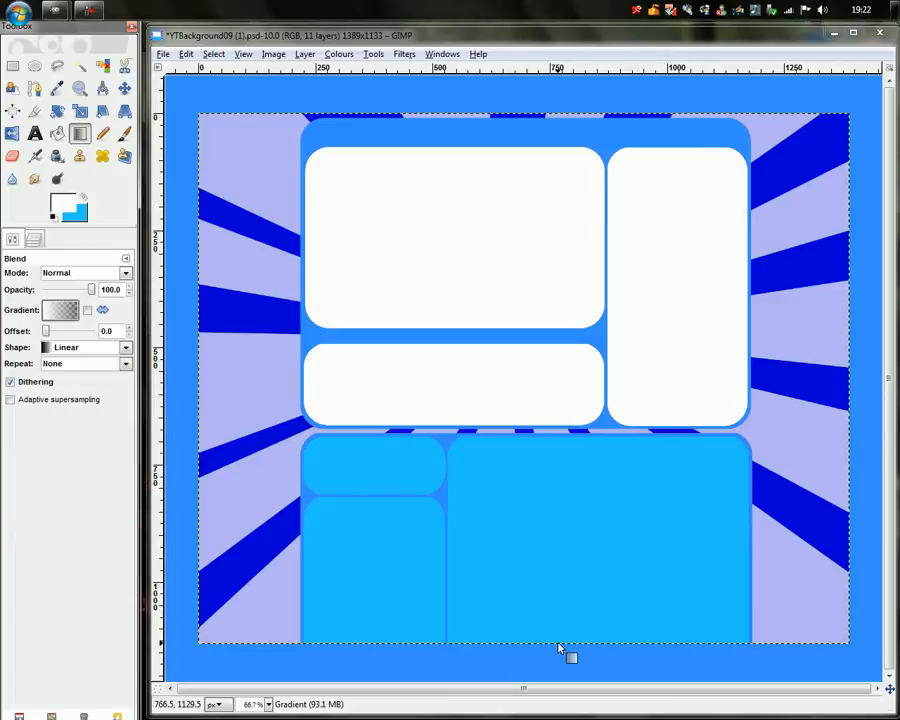
{"action": "left_click_drag", "start_coordinate": [545, 645], "coordinate": [541, 531]}
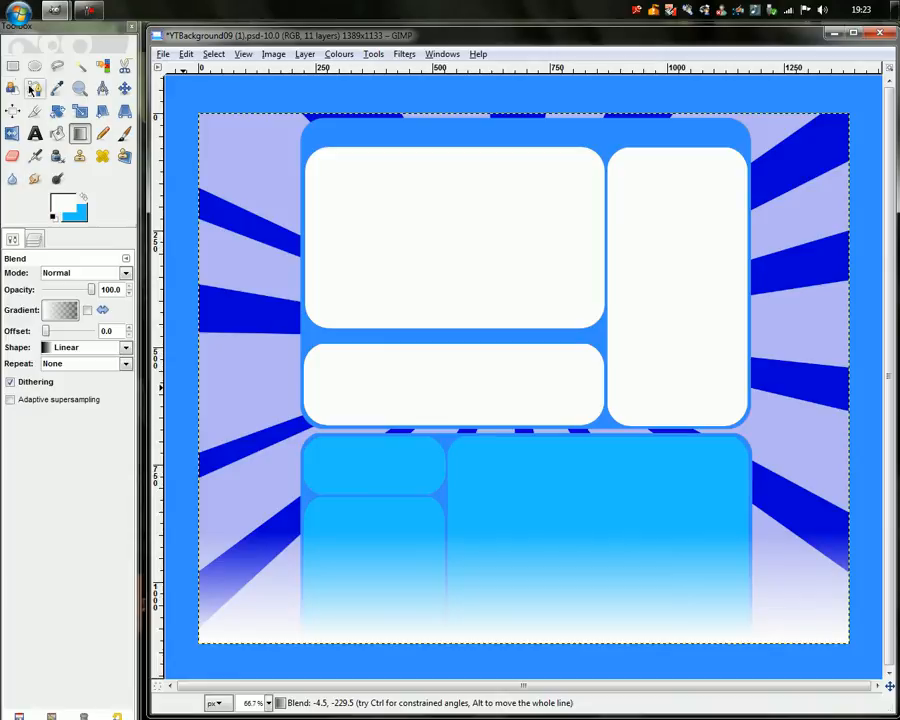
Add the white text "Featured Video" in a text box of about 815 × 207 px across the upper content boxes
{"action": "left_click", "coordinate": [38, 135]}
{"action": "left_click", "coordinate": [35, 237]}
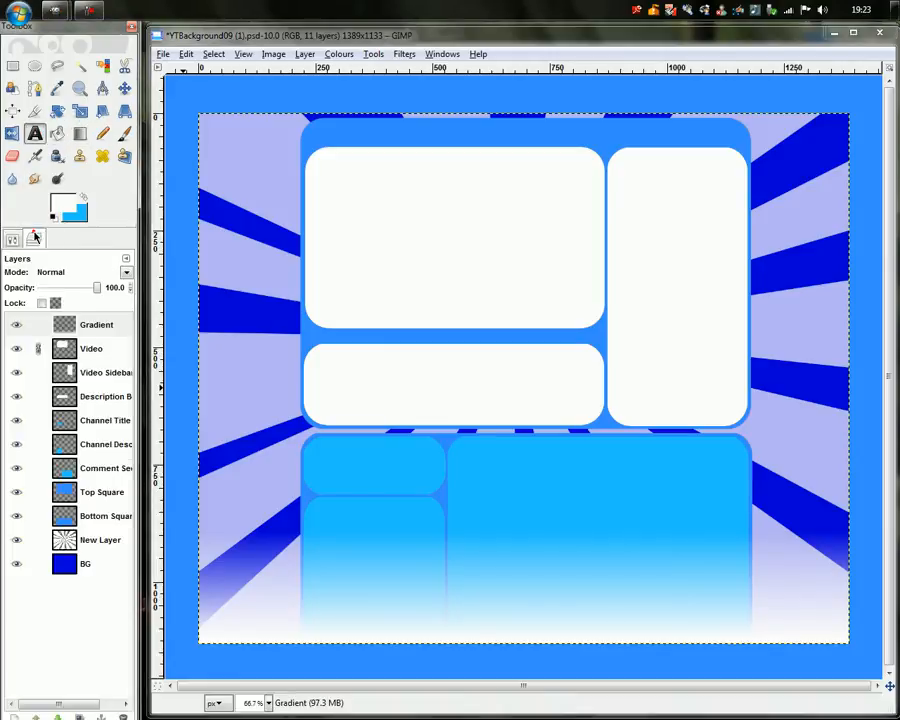
{"action": "left_click", "coordinate": [72, 323]}
{"action": "left_click_drag", "start_coordinate": [279, 286], "coordinate": [660, 380]}
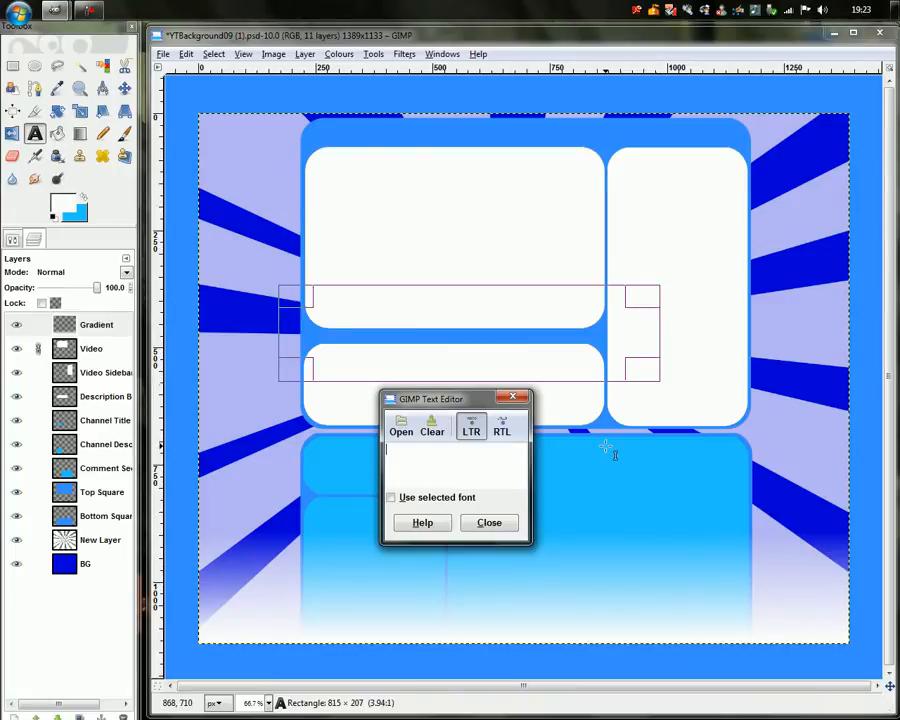
{"action": "type", "text": "Featured Video"}
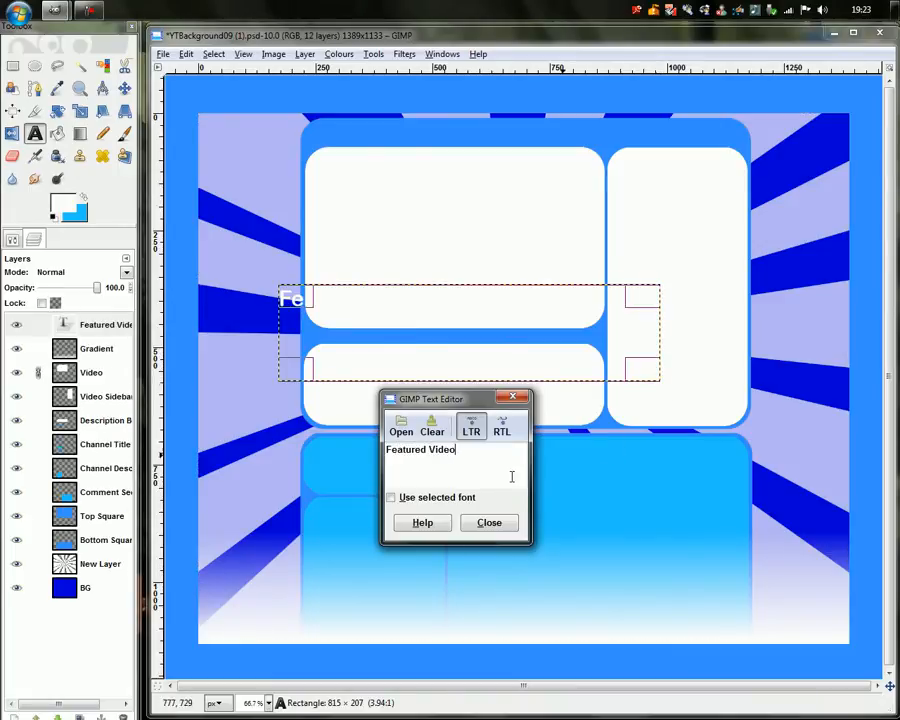
{"action": "left_click", "coordinate": [488, 523]}
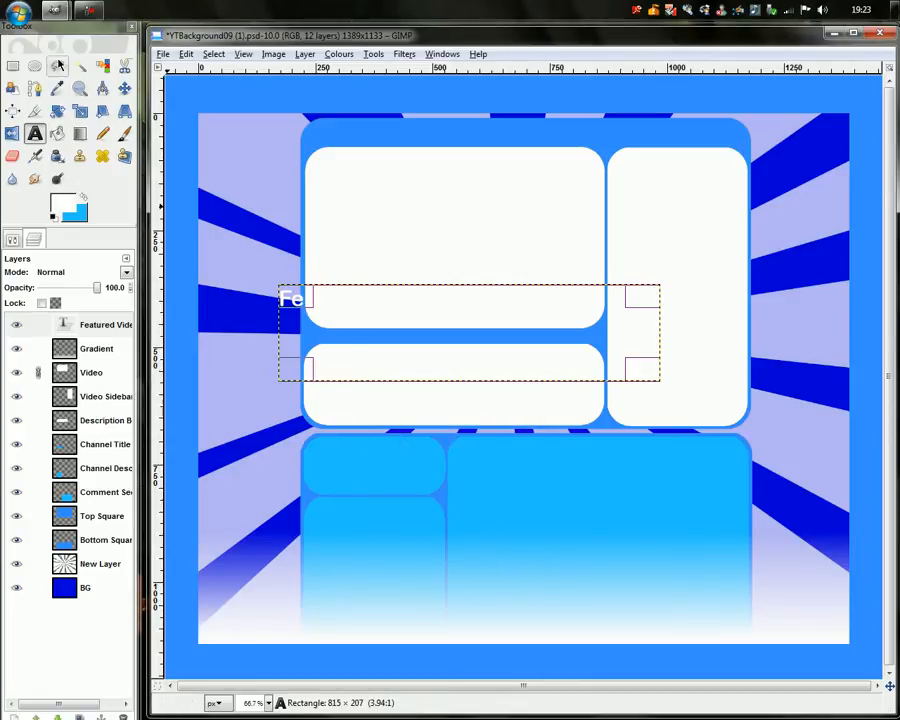
Rotate the Featured Video text layer by -90 degrees
{"action": "left_click", "coordinate": [78, 112]}
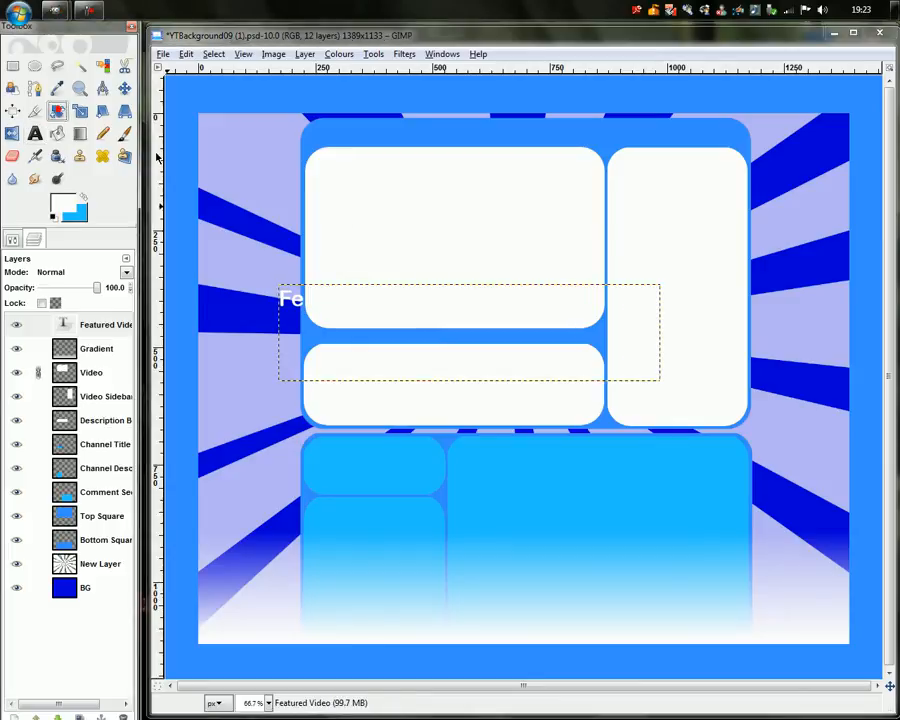
{"action": "left_click", "coordinate": [363, 329]}
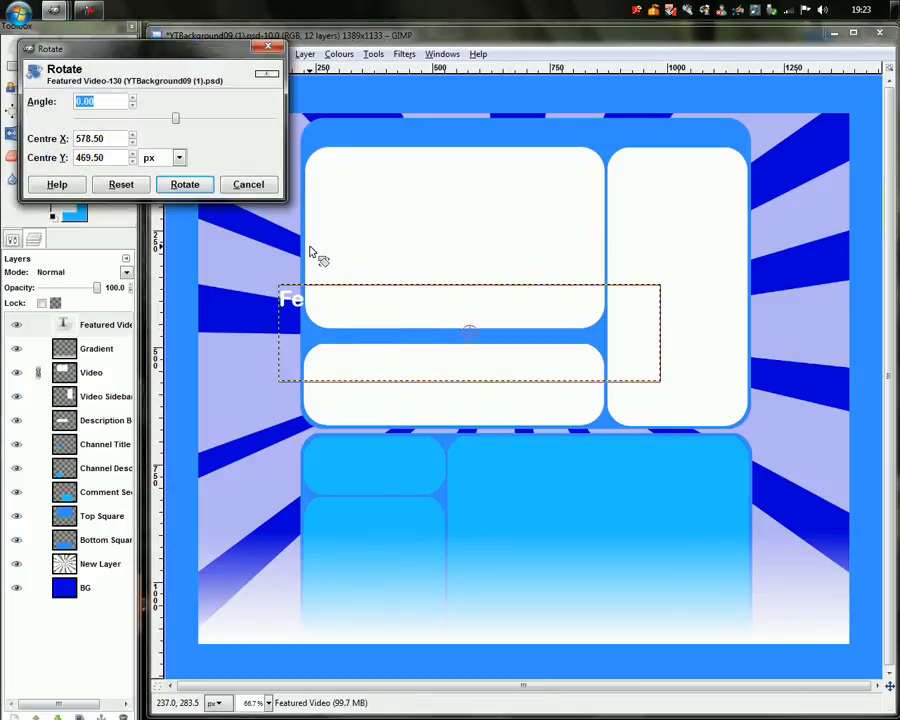
{"action": "type", "text": "-90"}
{"action": "key", "text": "Tab"}
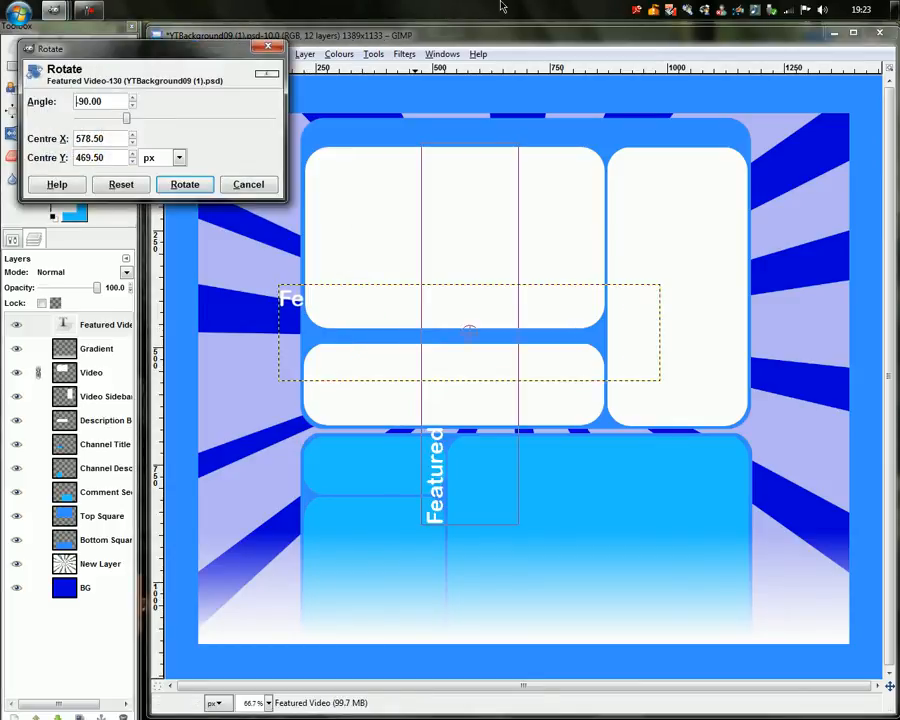
{"action": "left_click", "coordinate": [185, 184]}
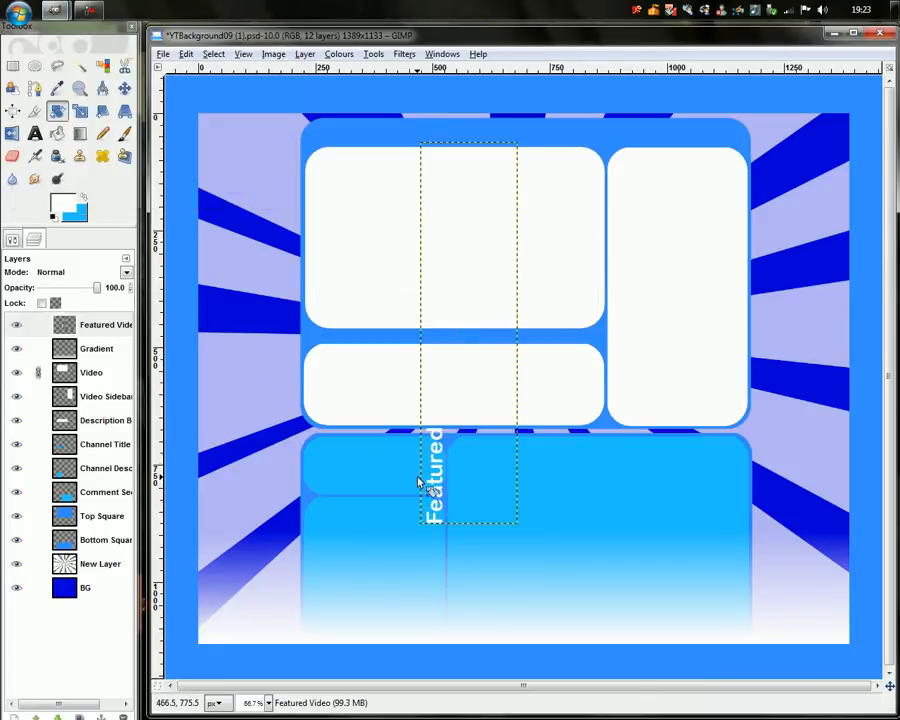
Move the rotated Featured Video text just outside the video box's left edge and expand its layer to the image size
{"action": "left_click", "coordinate": [124, 88]}
{"action": "left_click_drag", "start_coordinate": [459, 489], "coordinate": [305, 281]}
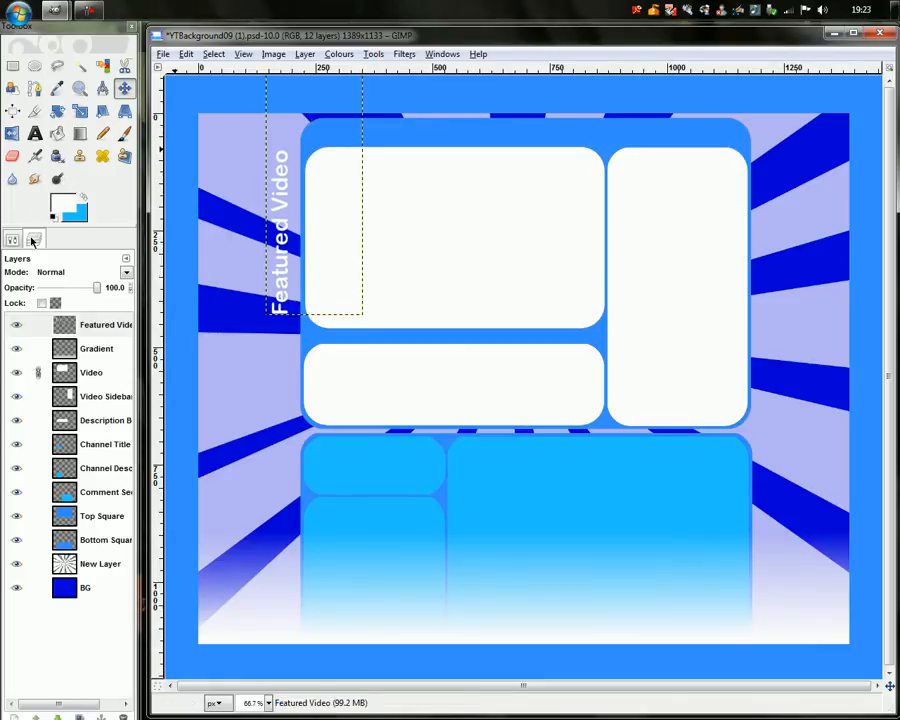
{"action": "right_click", "coordinate": [76, 323]}
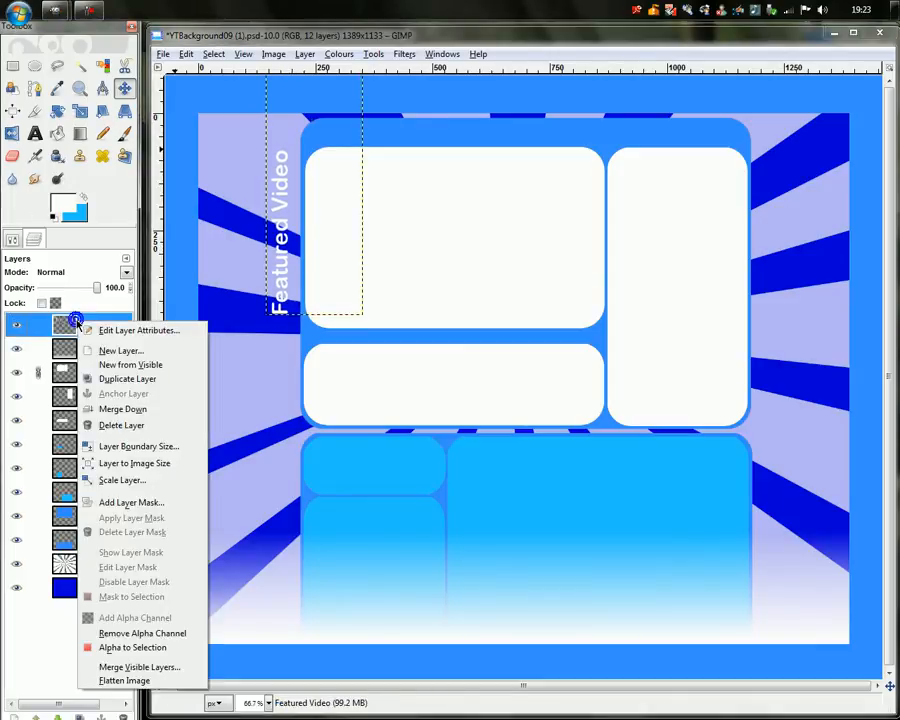
{"action": "left_click", "coordinate": [162, 468]}
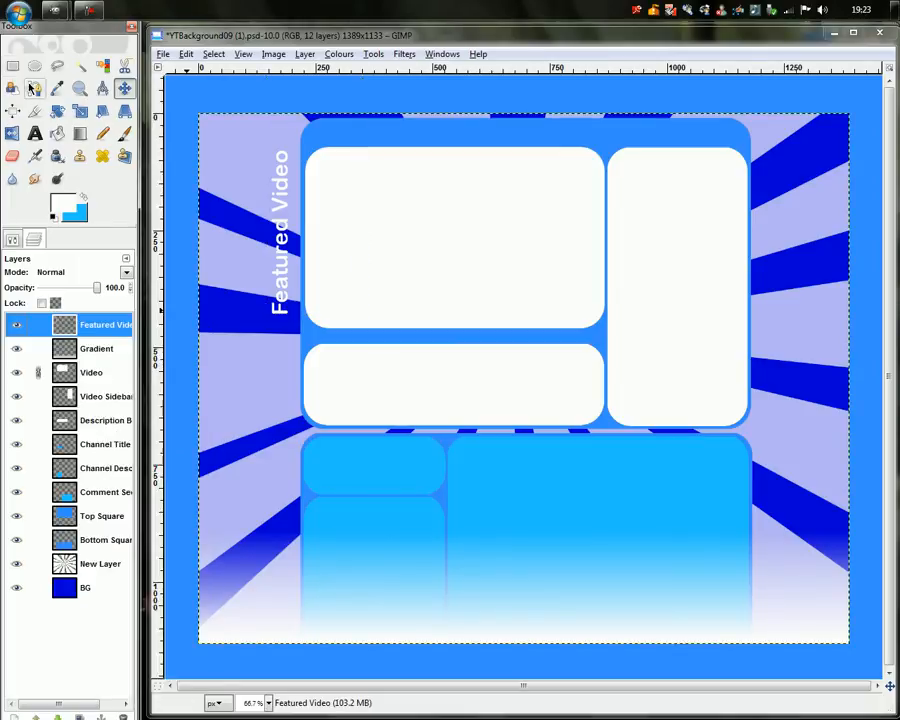
Add the white text "Other Videos" on a new text layer, in a box of about 822 × 240 px across the lower content boxes
{"action": "left_click", "coordinate": [36, 134]}
{"action": "left_click_drag", "start_coordinate": [334, 461], "coordinate": [728, 582]}
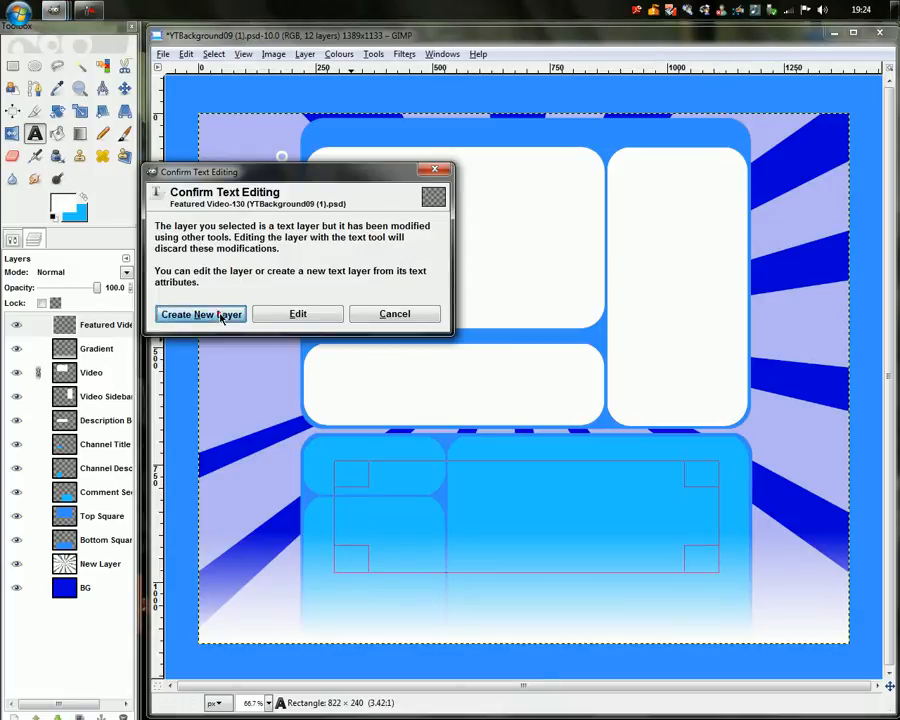
{"action": "left_click", "coordinate": [200, 313]}
{"action": "left_click", "coordinate": [483, 481]}
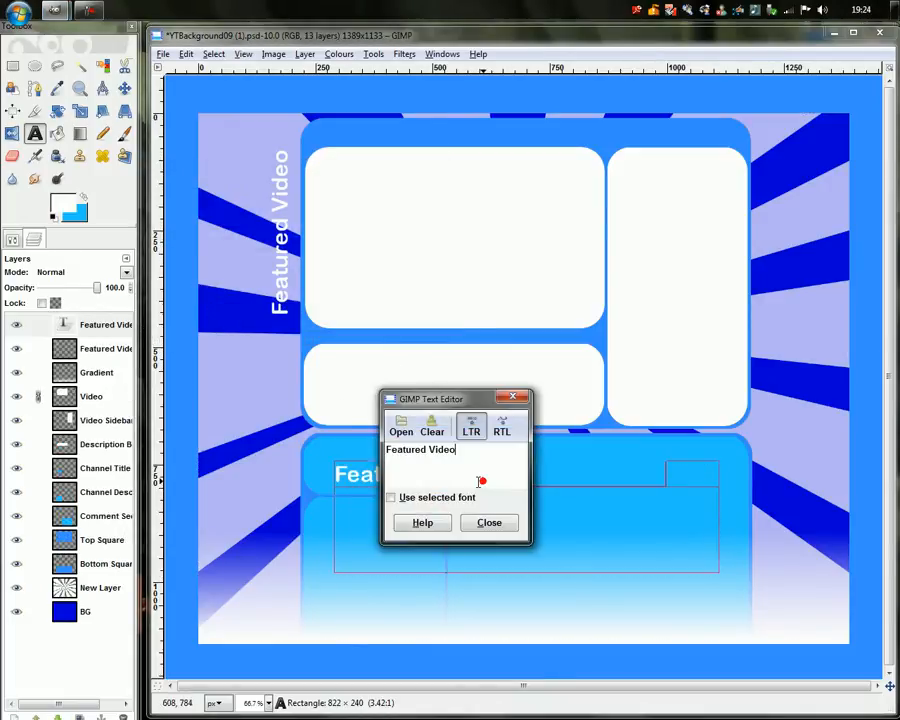
{"action": "left_click_drag", "start_coordinate": [502, 486], "coordinate": [310, 452]}
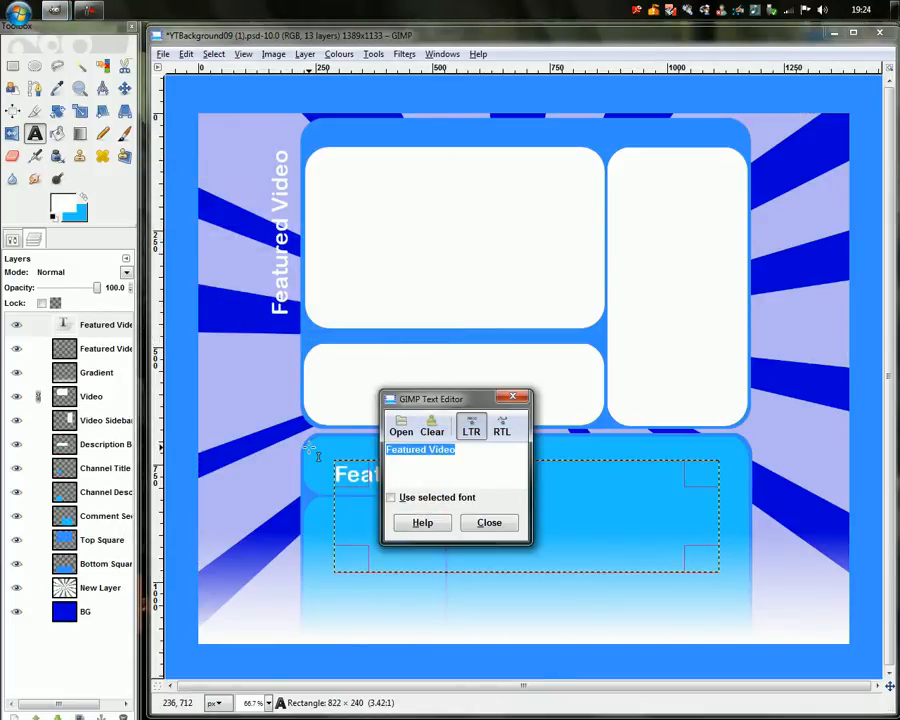
{"action": "type", "text": "Videos"}
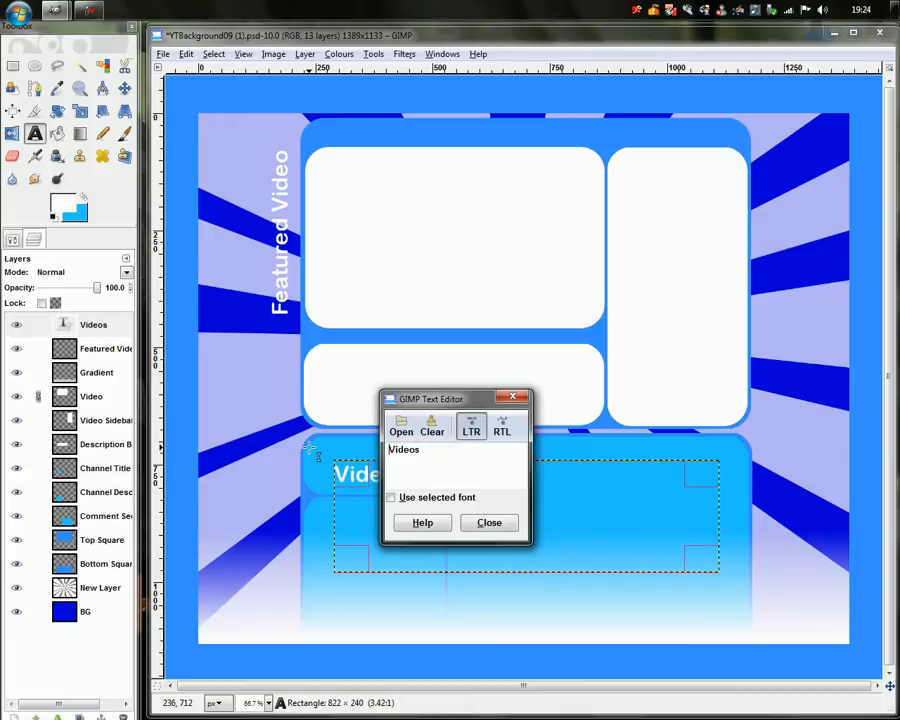
{"action": "key", "text": "Left"}
{"action": "type", "text": "Ote"}
{"action": "key", "text": "BackSpace"}
{"action": "type", "text": "e"}
{"action": "type", "text": "er"}
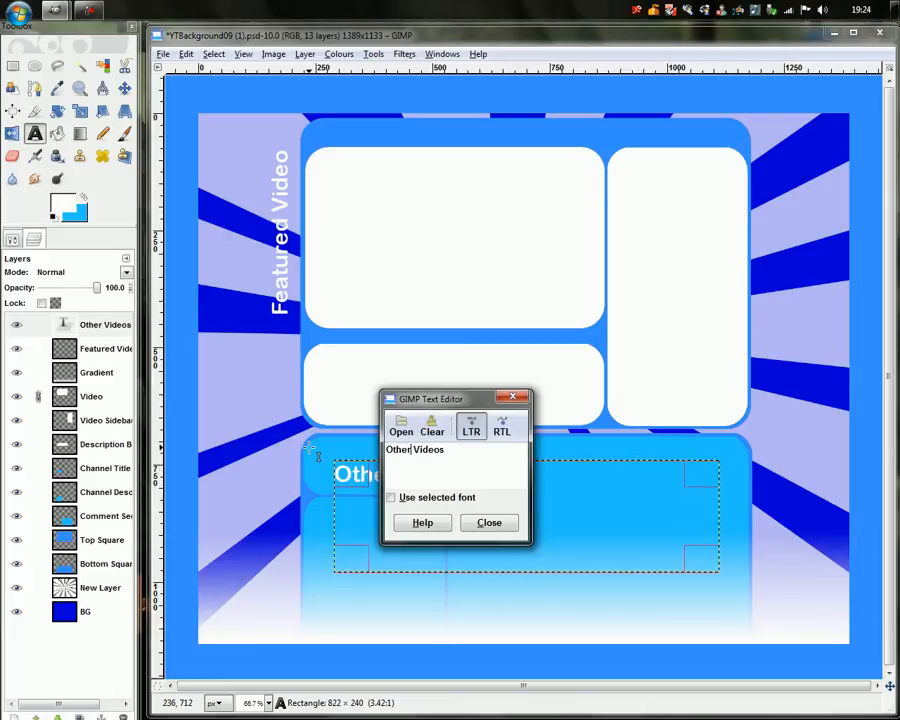
{"action": "left_click", "coordinate": [488, 524]}
Rotate the Other Videos text layer by 90 degrees
{"action": "left_click", "coordinate": [57, 110]}
{"action": "left_click", "coordinate": [434, 508]}
{"action": "key", "text": "Return"}
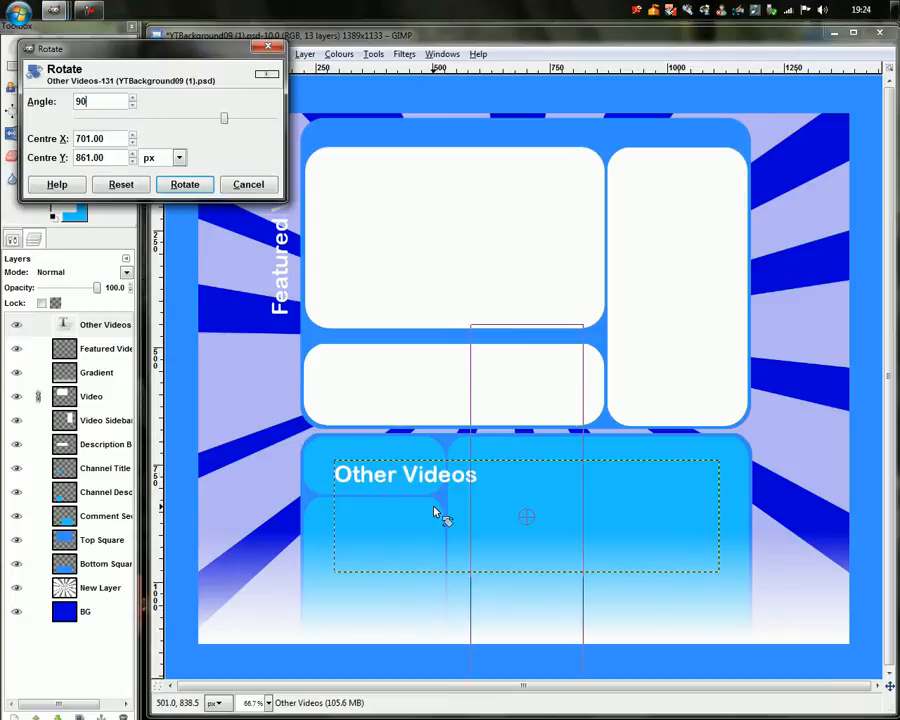
{"action": "left_click", "coordinate": [184, 184]}
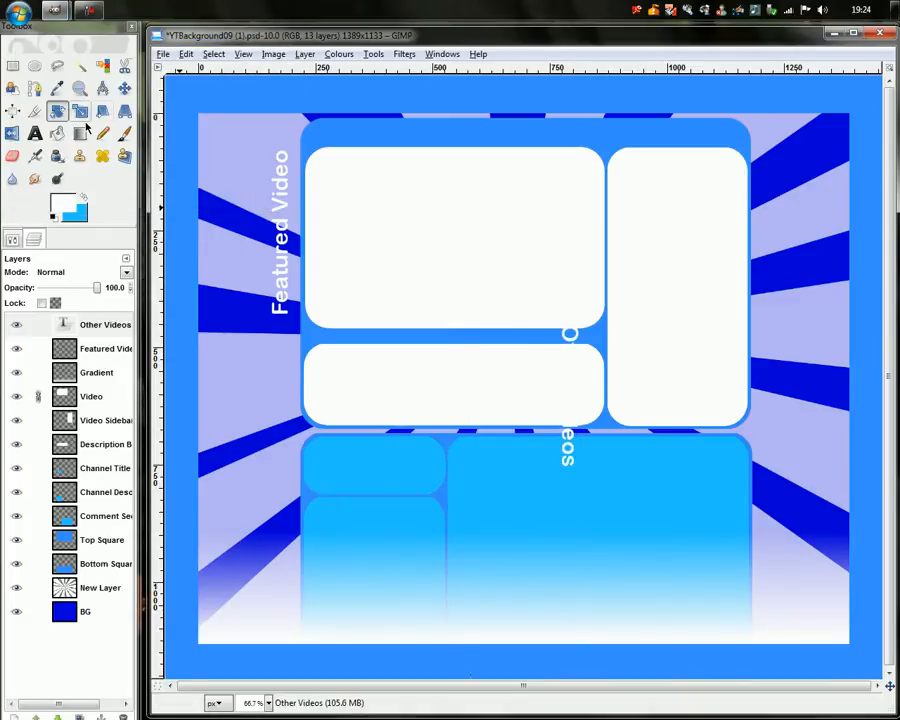
Move the rotated Other Videos text just outside the video sidebar's right edge and expand its layer to the image size
{"action": "left_click_drag", "start_coordinate": [519, 545], "coordinate": [722, 421]}
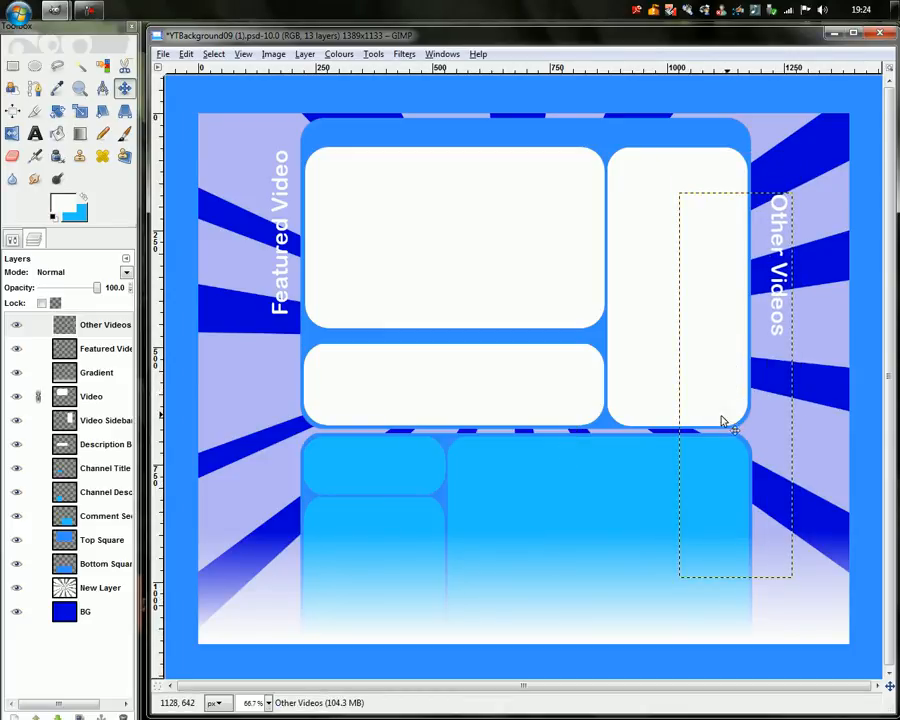
{"action": "right_click", "coordinate": [93, 327]}
{"action": "left_click", "coordinate": [160, 471]}
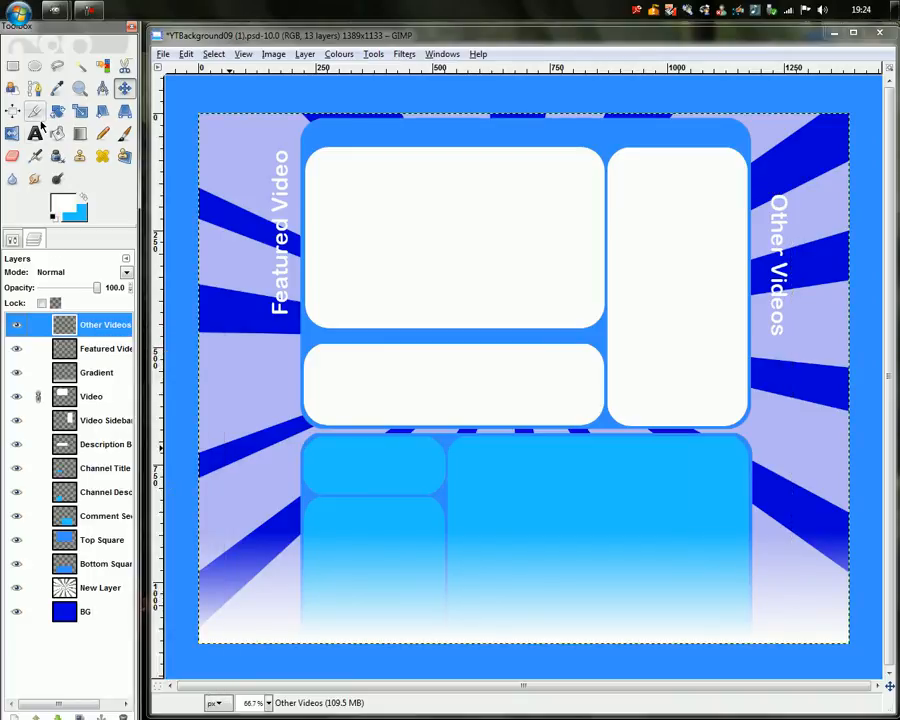
Add the white text "Comments" on a new text layer, in a box of about 854 × 221 px across the lower content boxes
{"action": "left_click", "coordinate": [36, 133]}
{"action": "left_click_drag", "start_coordinate": [241, 464], "coordinate": [641, 566]}
{"action": "left_click", "coordinate": [77, 191]}
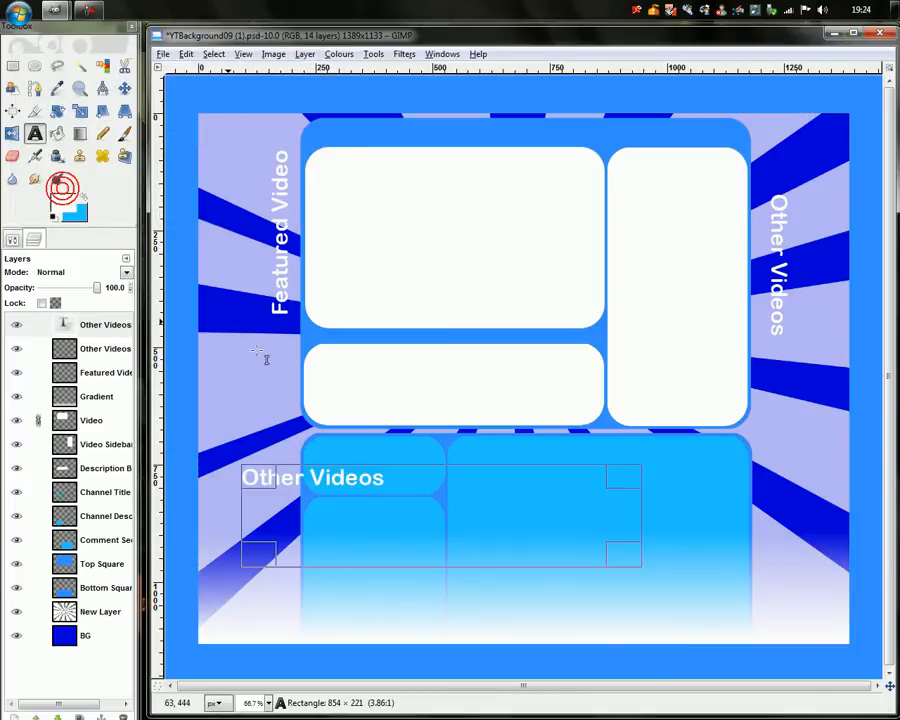
{"action": "key", "text": "BackSpace"}
{"action": "key", "text": "BackSpace"}
{"action": "key", "text": "BackSpace"}
{"action": "key", "text": "BackSpace"}
{"action": "key", "text": "BackSpace"}
{"action": "key", "text": "BackSpace"}
{"action": "key", "text": "BackSpace"}
{"action": "key", "text": "BackSpace"}
{"action": "key", "text": "BackSpace"}
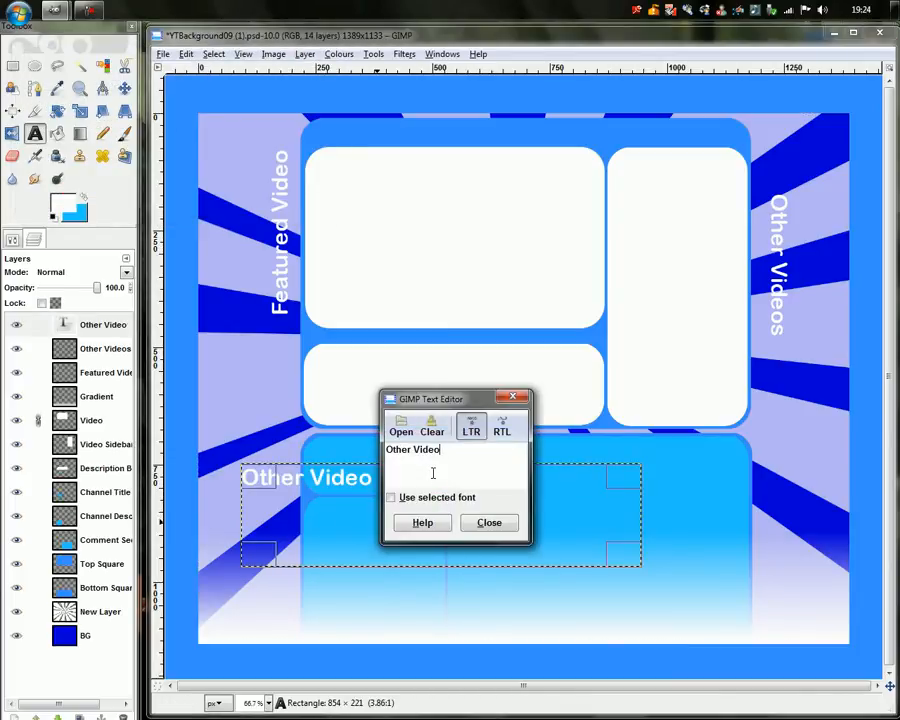
{"action": "key", "text": "BackSpace"}
{"action": "key", "text": "BackSpace"}
{"action": "key", "text": "BackSpace"}
{"action": "type", "text": "Comm"}
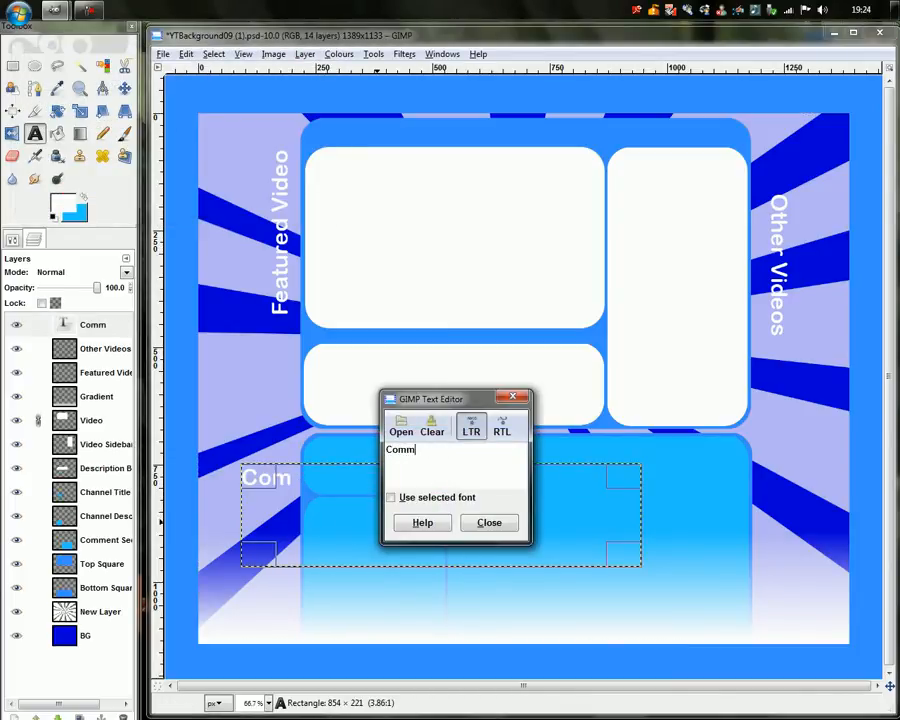
{"action": "type", "text": "ents"}
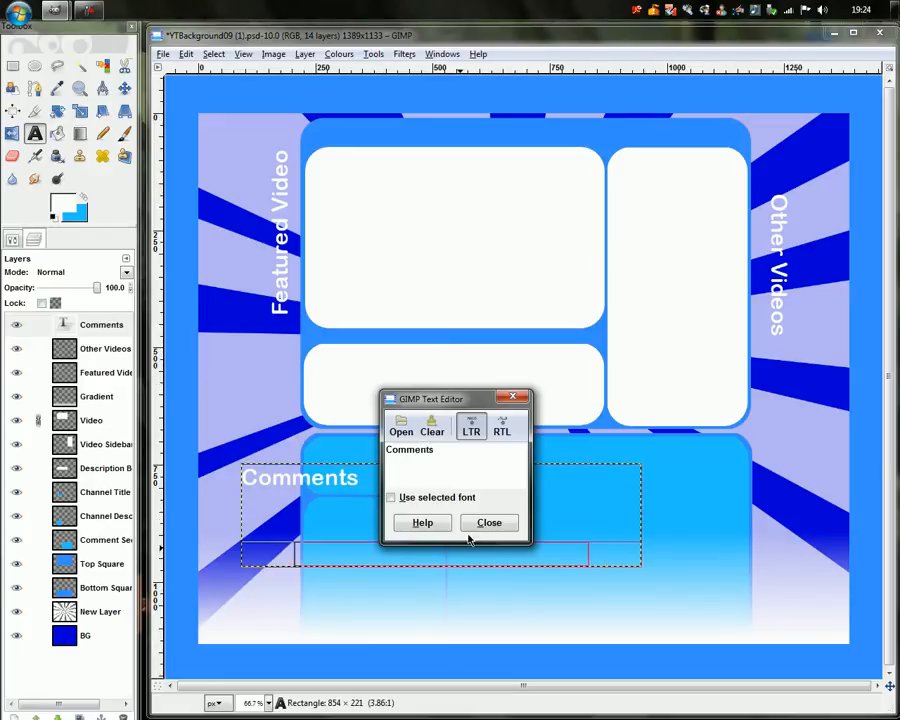
{"action": "left_click", "coordinate": [470, 521]}
Rotate the Comments text layer by 90 degrees
{"action": "left_click", "coordinate": [58, 111]}
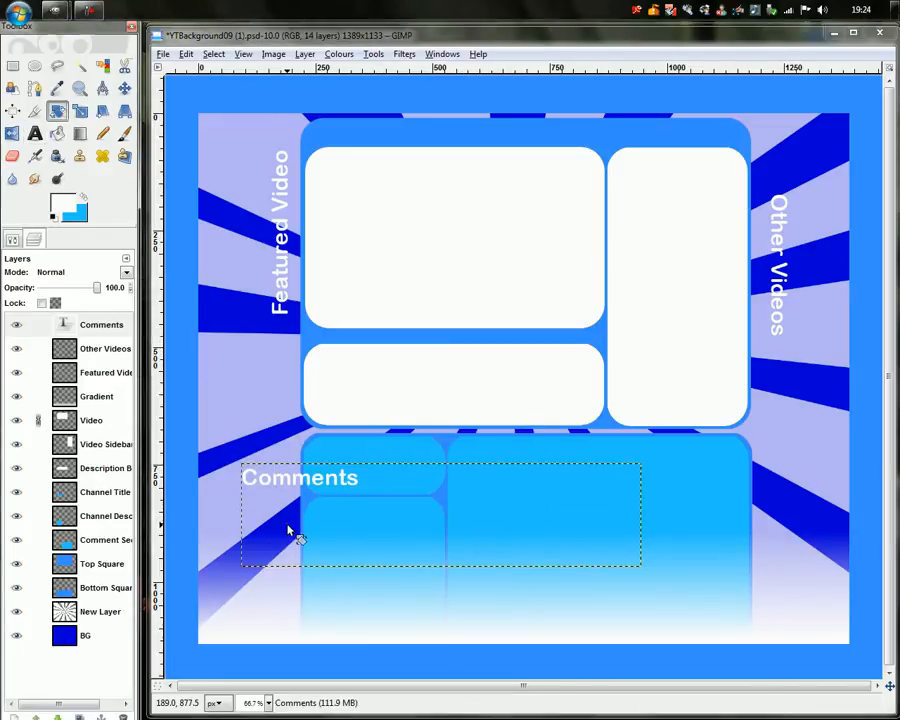
{"action": "left_click", "coordinate": [290, 528]}
{"action": "type", "text": "90"}
{"action": "key", "text": "Return"}
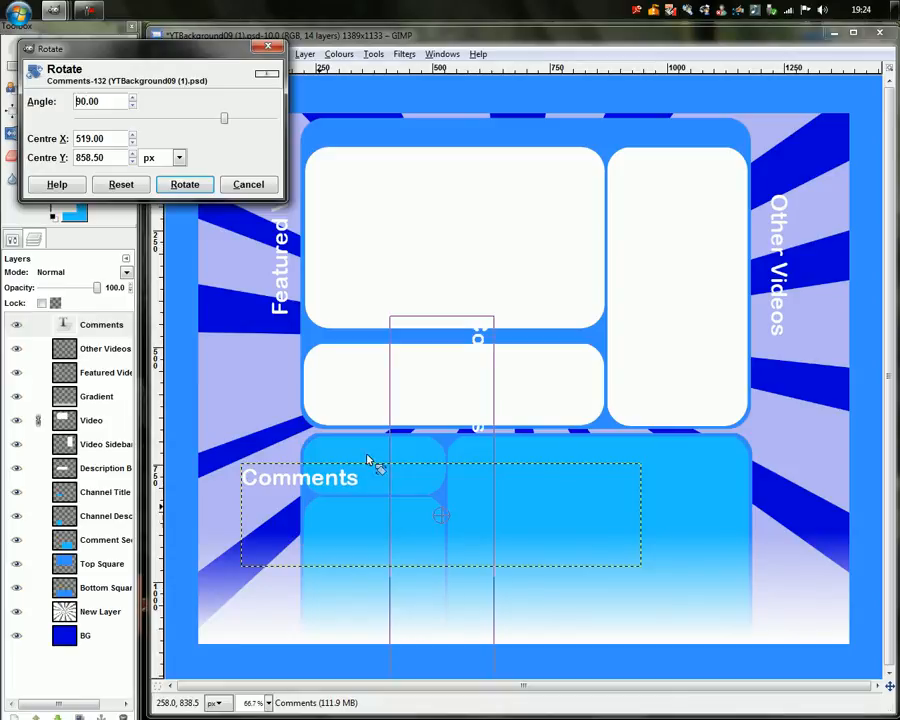
{"action": "left_click", "coordinate": [199, 186]}
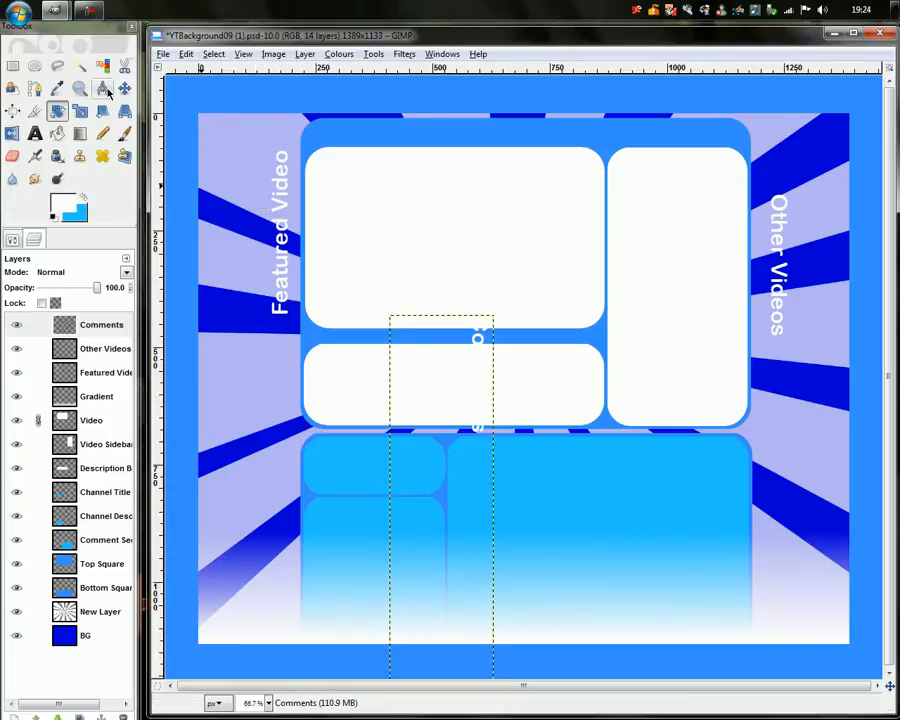
Move the rotated Comments text just outside the comment box's right edge and expand its layer to the image size
{"action": "left_click", "coordinate": [123, 88]}
{"action": "mouse_move", "coordinate": [455, 436]}
{"action": "left_mouse_down"}
{"action": "mouse_move", "coordinate": [531, 482]}
{"action": "mouse_move", "coordinate": [757, 559]}
{"action": "mouse_move", "coordinate": [773, 551]}
{"action": "mouse_move", "coordinate": [744, 574]}
{"action": "left_mouse_up"}
{"action": "right_click", "coordinate": [85, 326]}
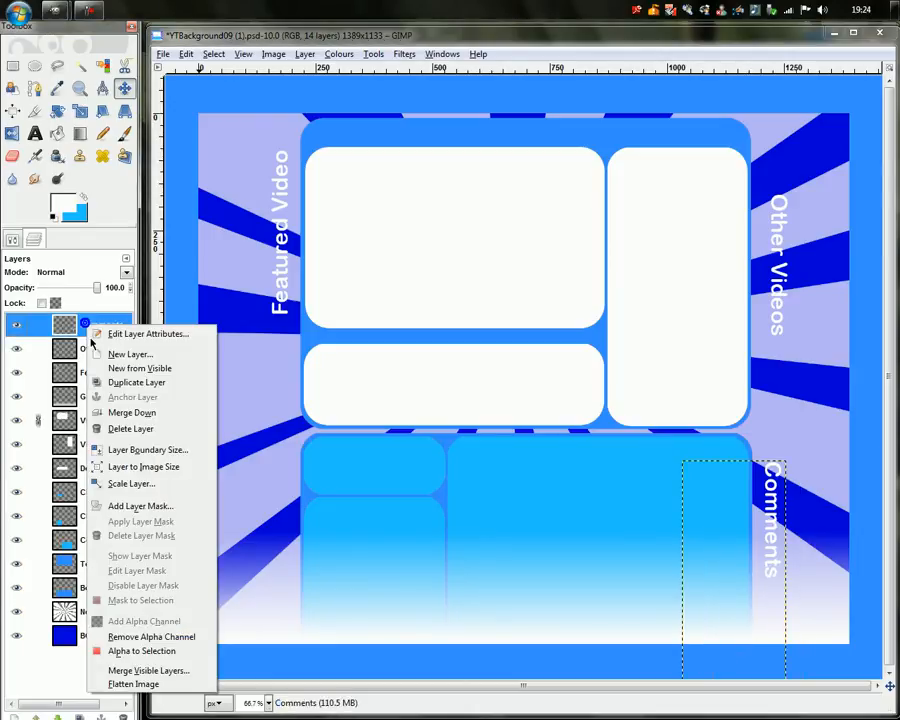
{"action": "left_click", "coordinate": [180, 465]}
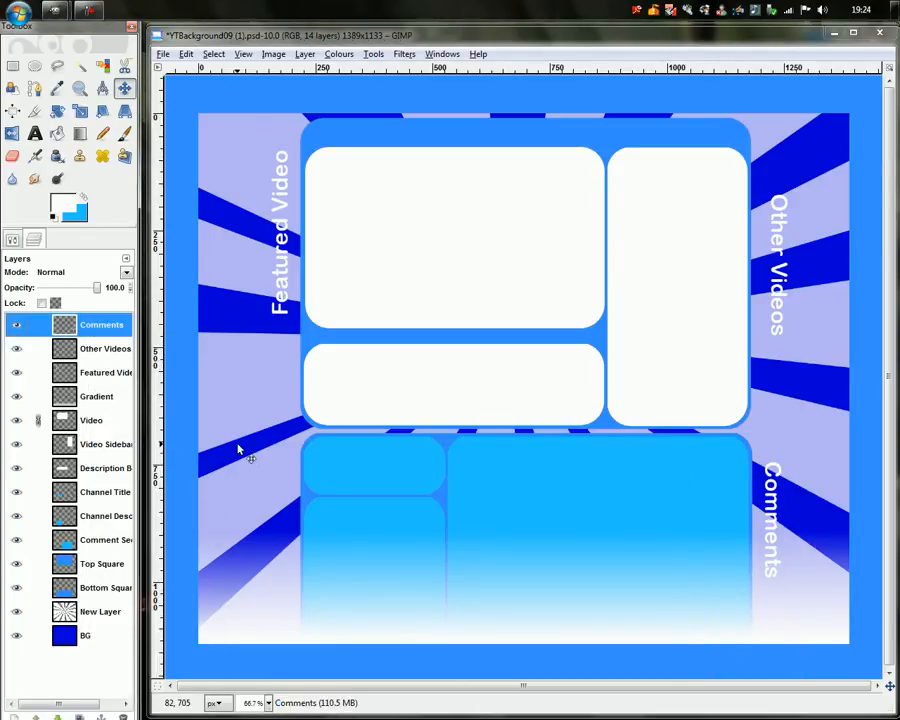
Add the text "Click Like!" on a new text layer, in a box of about 335 × 78 px inside the white description box
{"action": "left_click", "coordinate": [83, 199]}
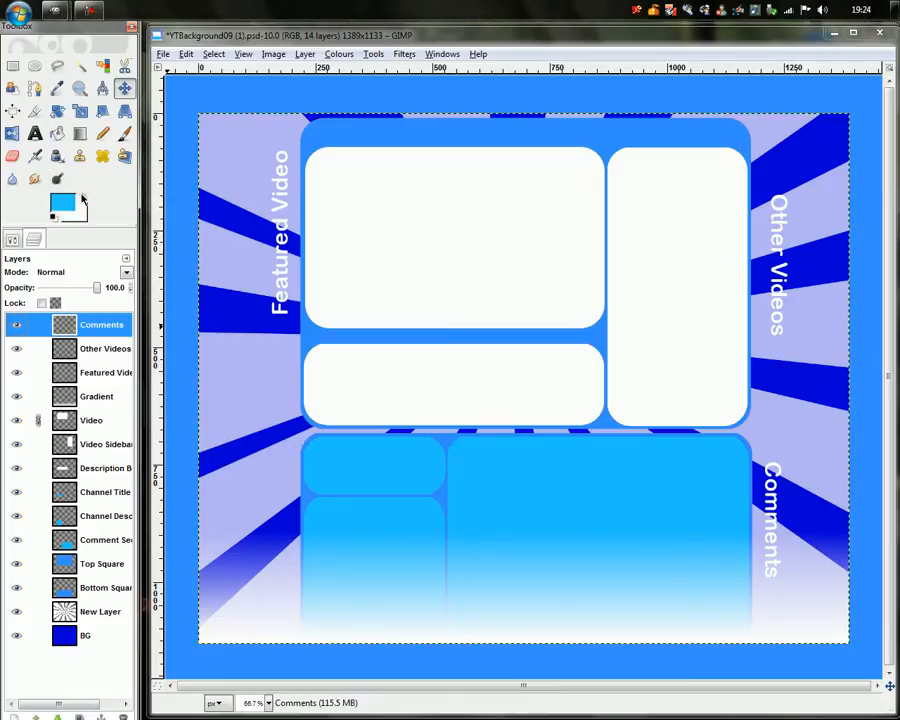
{"action": "left_click", "coordinate": [35, 133]}
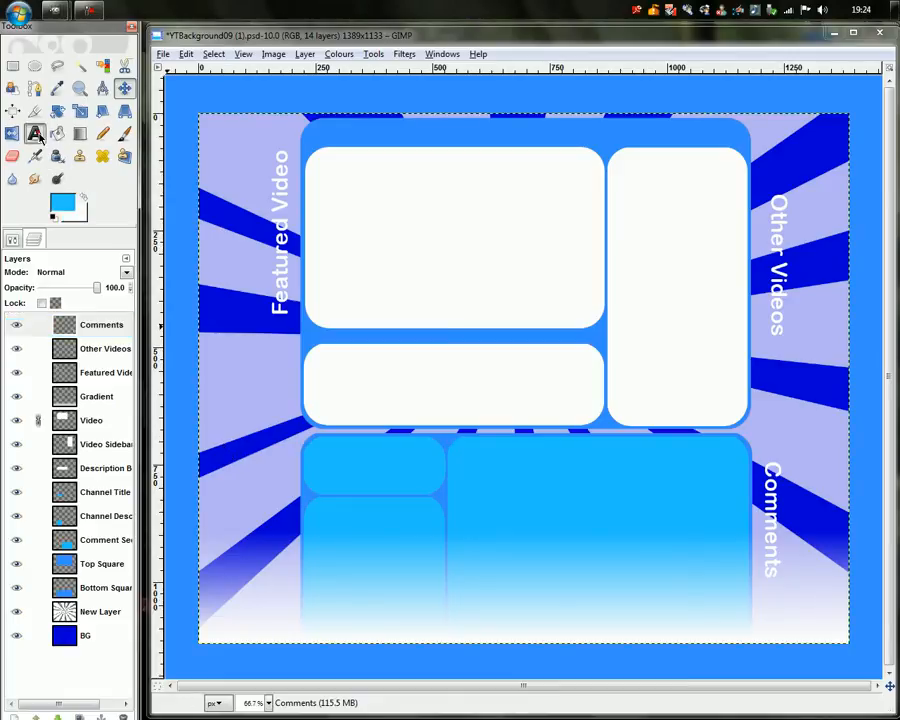
{"action": "left_click_drag", "start_coordinate": [417, 352], "coordinate": [591, 396]}
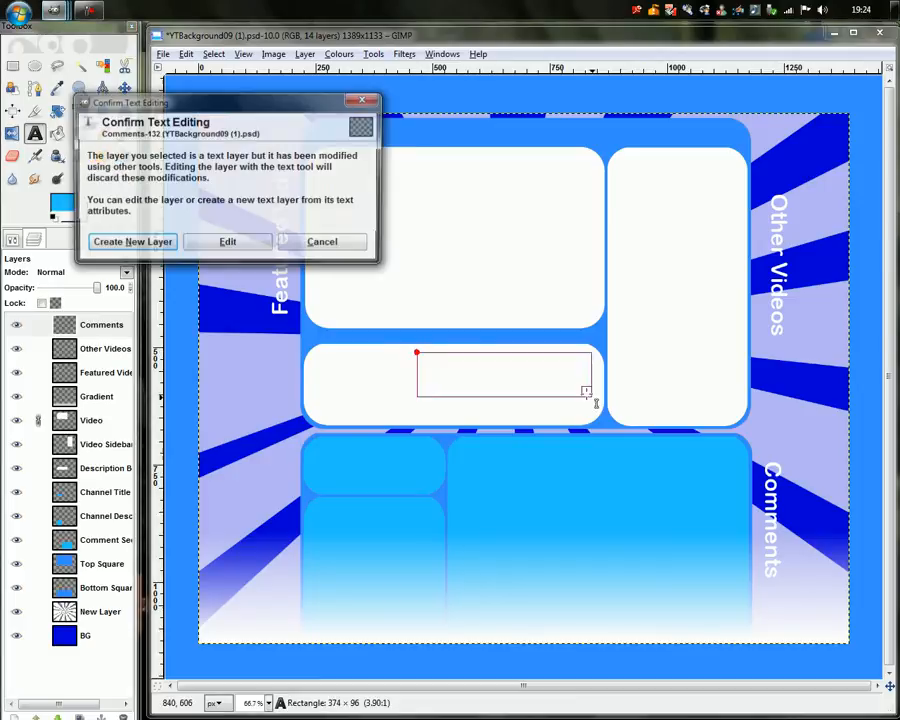
{"action": "key", "text": "Return"}
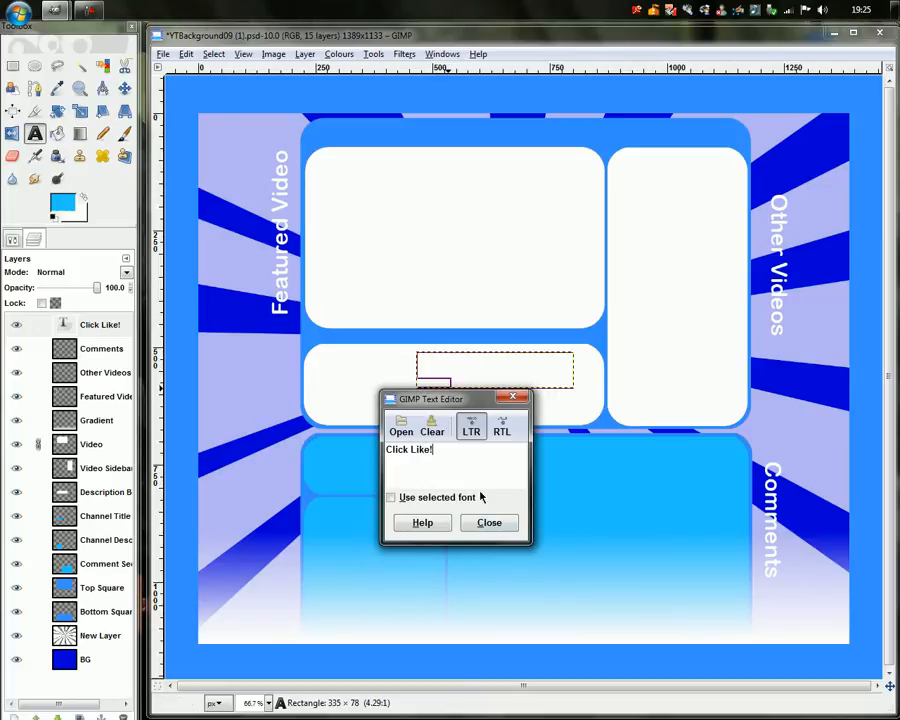
{"action": "left_click", "coordinate": [485, 523]}
Recolour the Click Like! text light blue and move it slightly up and left within the description box
{"action": "left_click", "coordinate": [12, 241]}
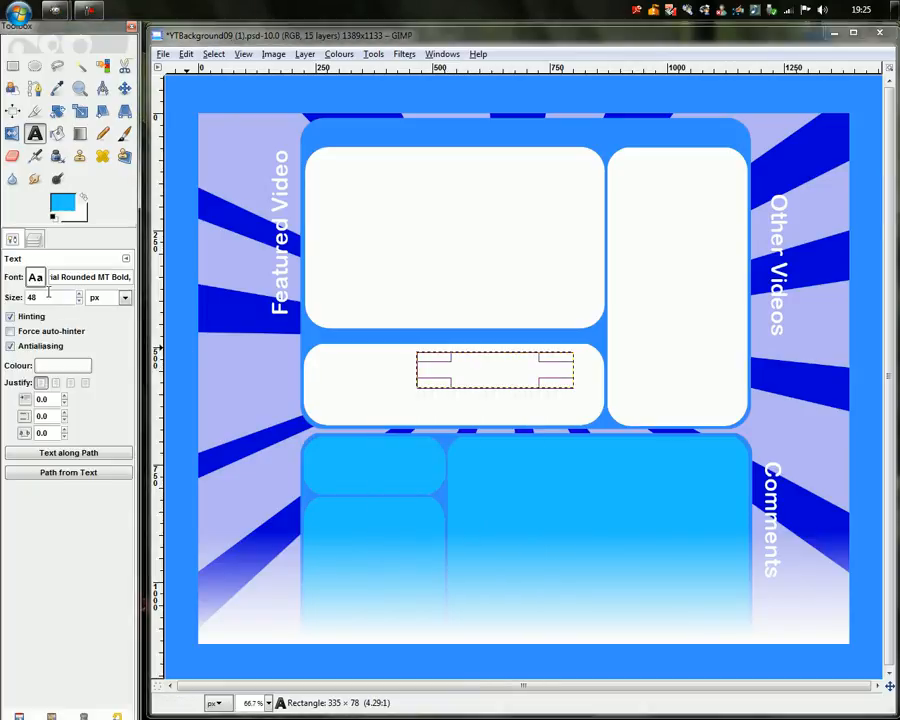
{"action": "left_click", "coordinate": [66, 363]}
{"action": "left_click", "coordinate": [68, 368]}
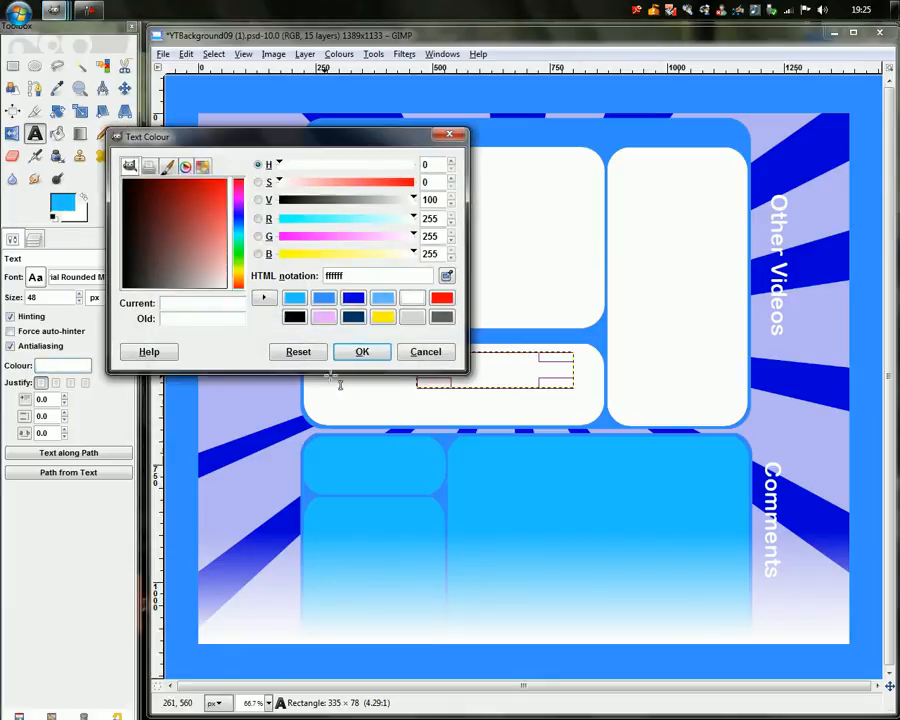
{"action": "left_click", "coordinate": [294, 297]}
{"action": "left_click", "coordinate": [362, 352]}
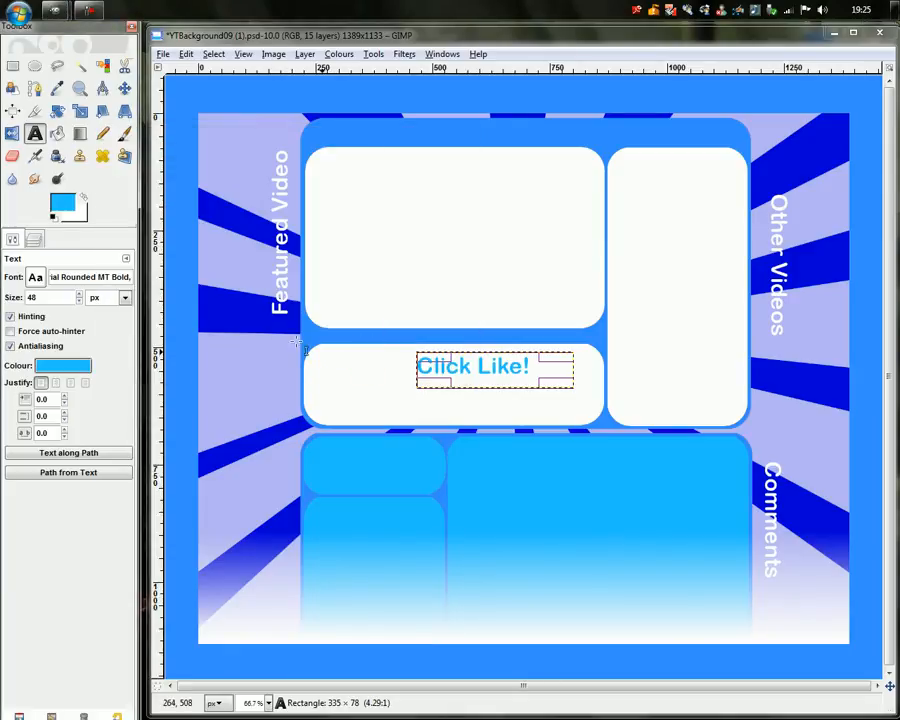
{"action": "left_click", "coordinate": [124, 88]}
{"action": "left_click_drag", "start_coordinate": [484, 376], "coordinate": [467, 369]}
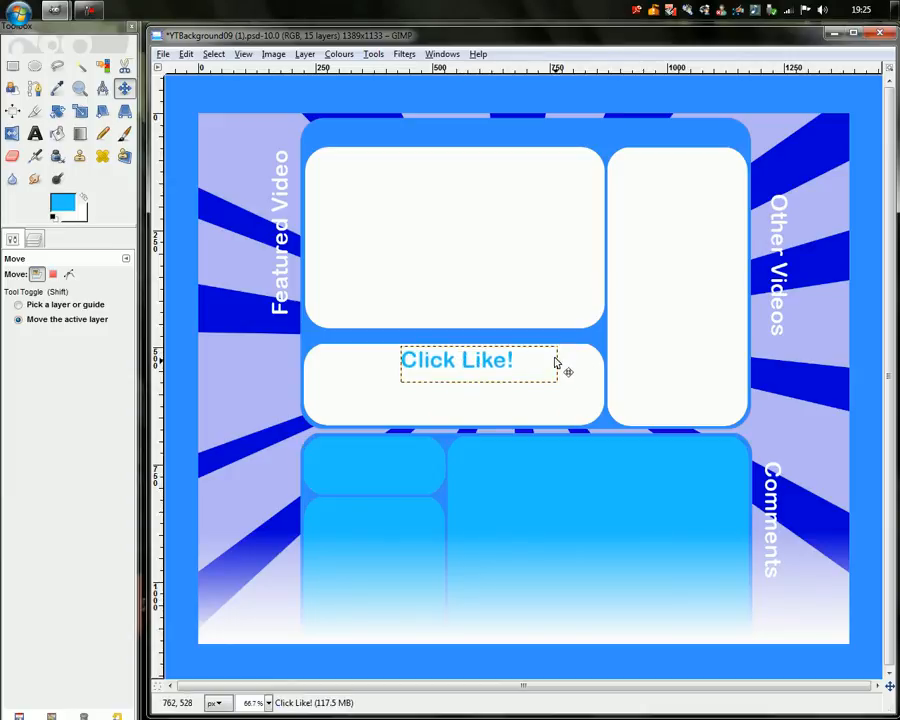
Delete the Click Like! text layer
{"action": "left_click", "coordinate": [35, 240]}
{"action": "right_click", "coordinate": [89, 328]}
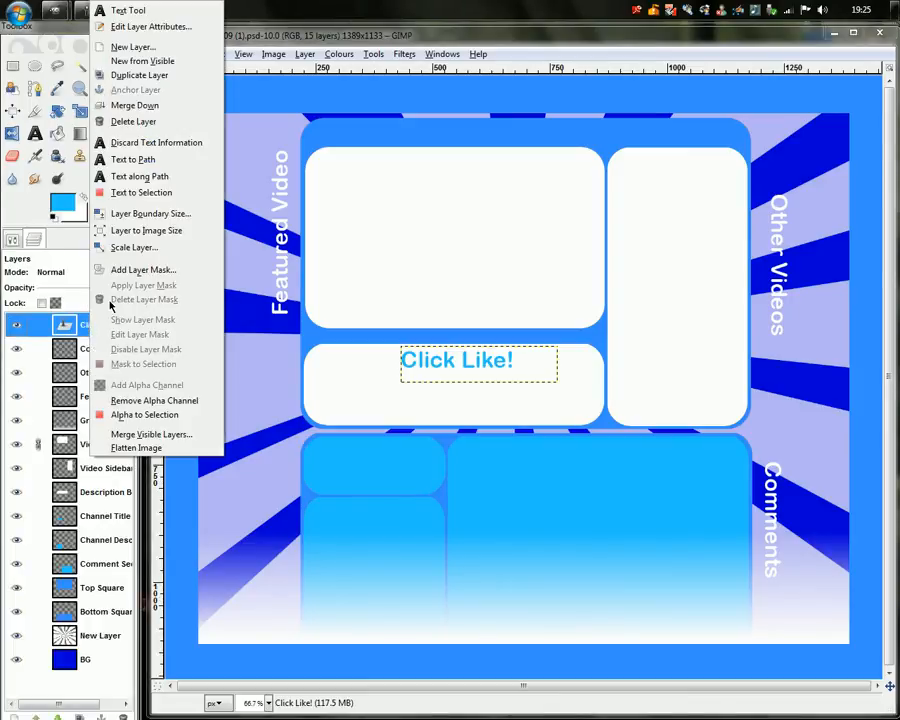
{"action": "left_click", "coordinate": [133, 121]}
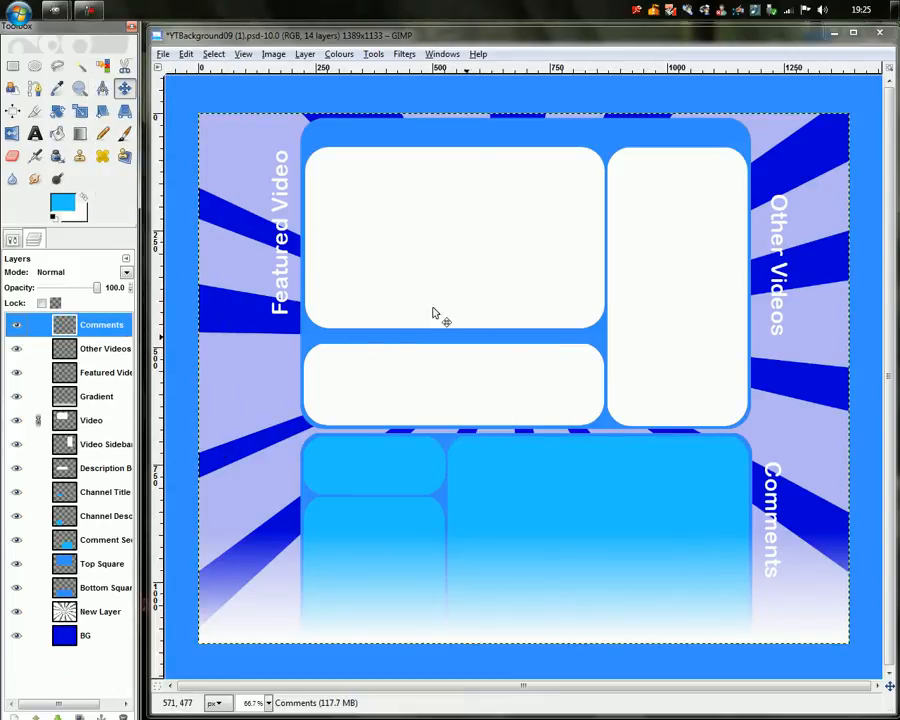
{"action": "left_click", "coordinate": [163, 54]}
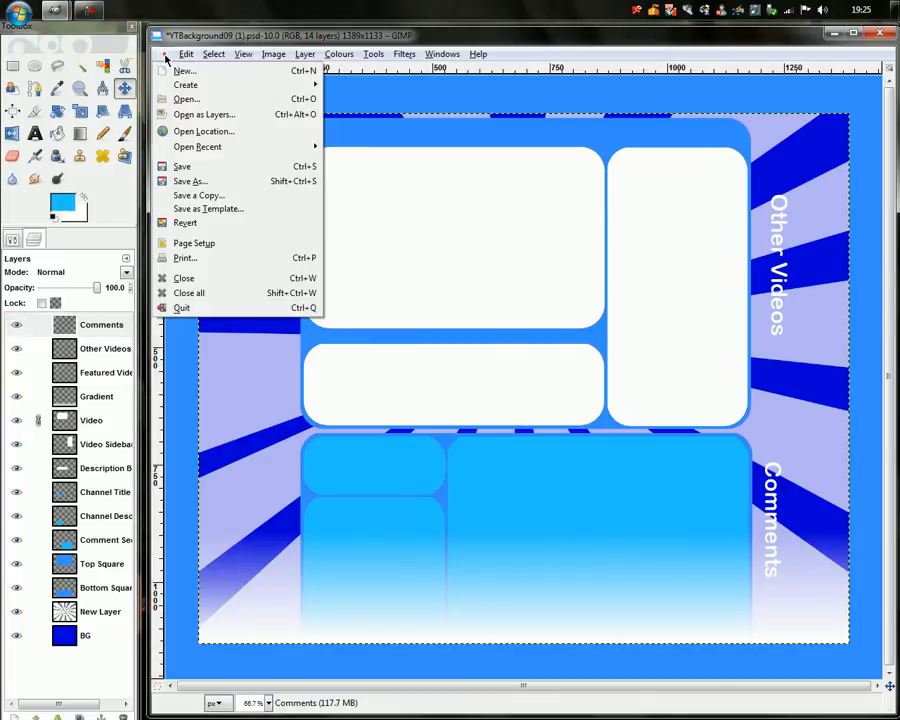
{"action": "left_click", "coordinate": [242, 183]}
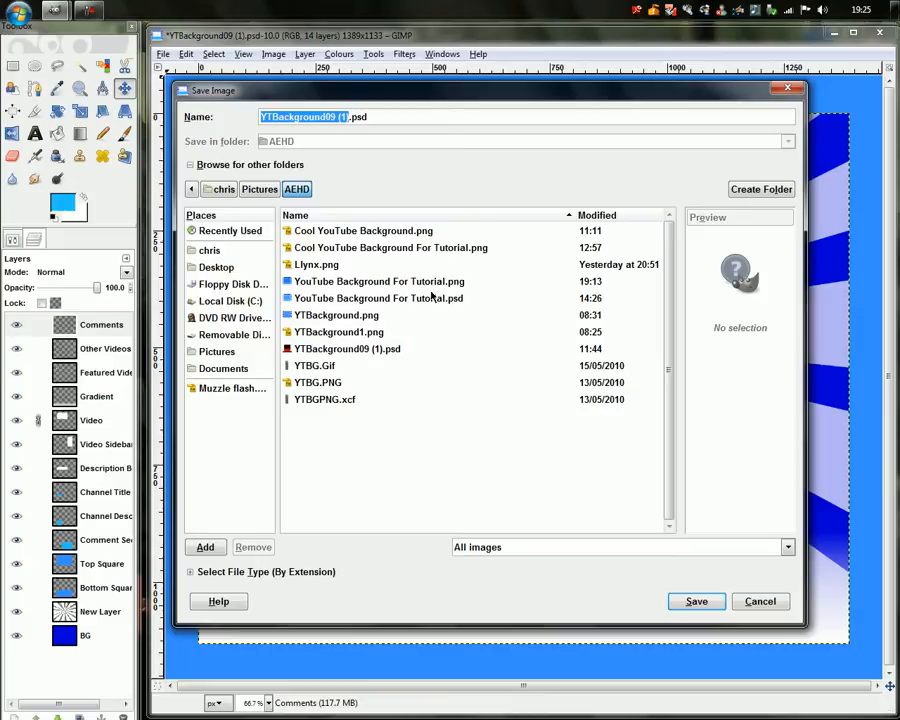
{"action": "left_click", "coordinate": [757, 606]}
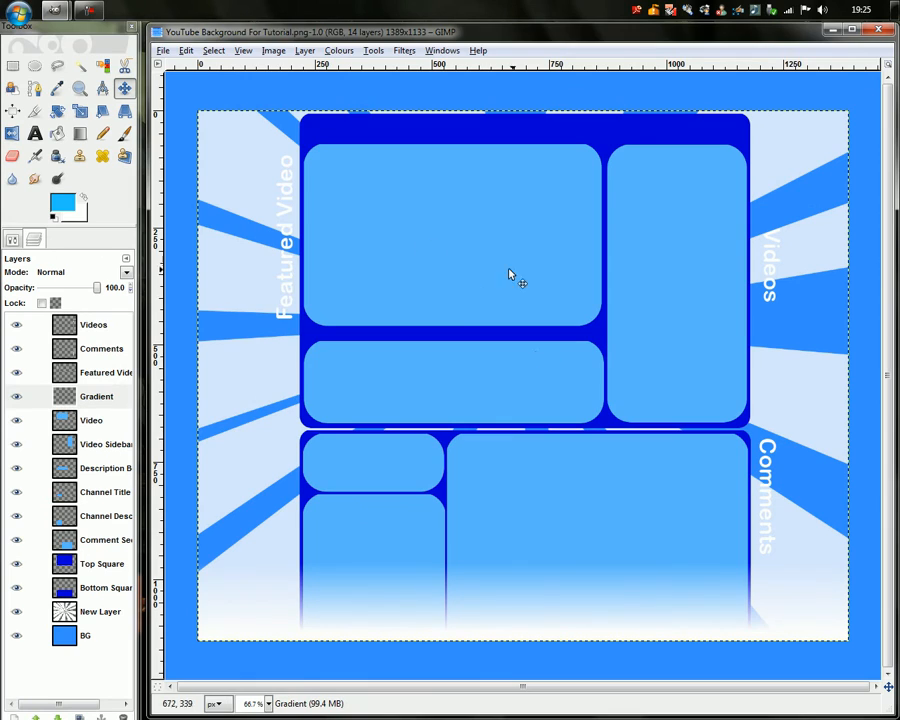
Return to the YTBackground09 (1).psd image and save it as Cool YouTube Background 2.png in the AEHD folder, merging the visible layers on export
{"action": "mouse_move", "coordinate": [55, 10]}
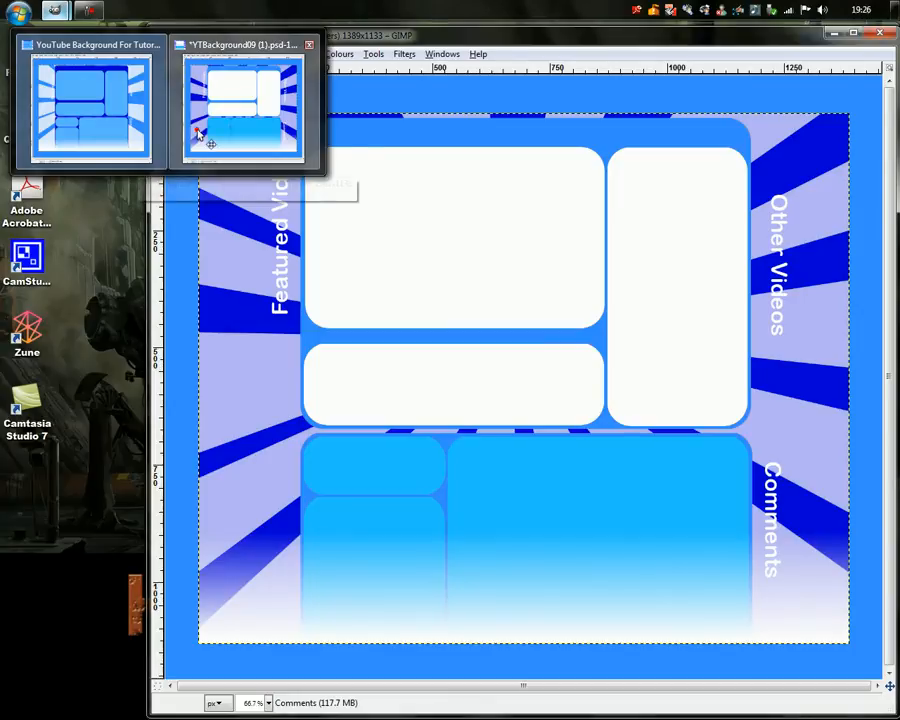
{"action": "left_click", "coordinate": [200, 133]}
{"action": "left_click", "coordinate": [164, 54]}
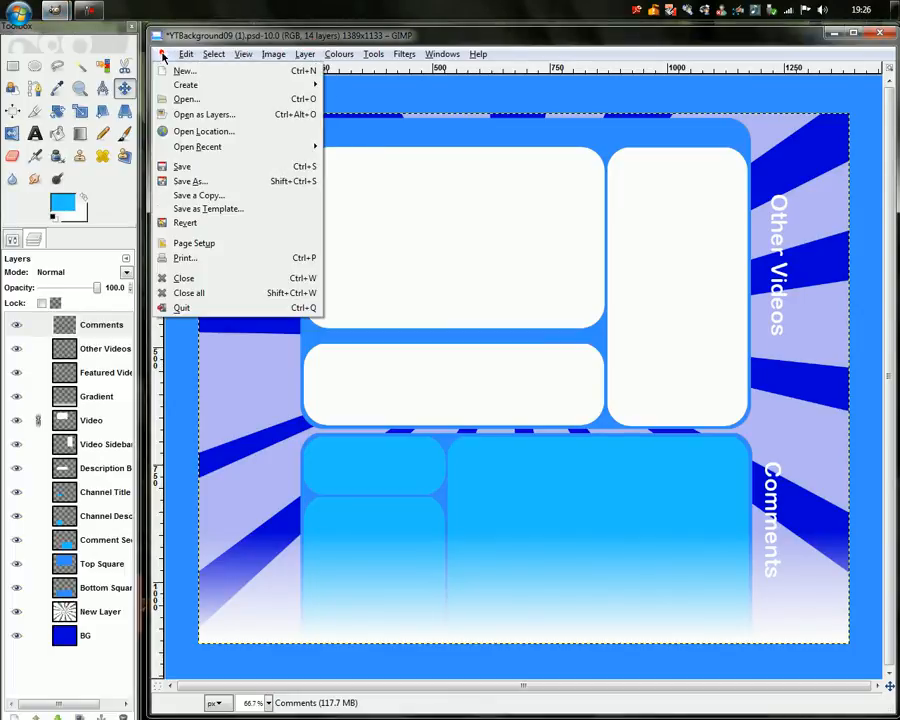
{"action": "left_click", "coordinate": [240, 182]}
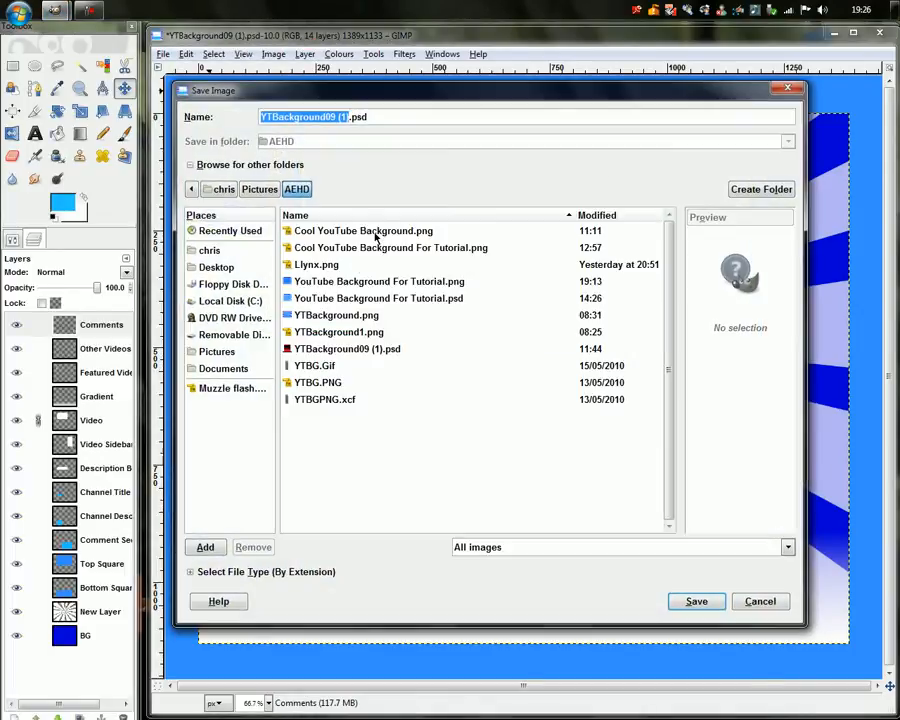
{"action": "left_click", "coordinate": [376, 231]}
{"action": "left_click", "coordinate": [381, 118]}
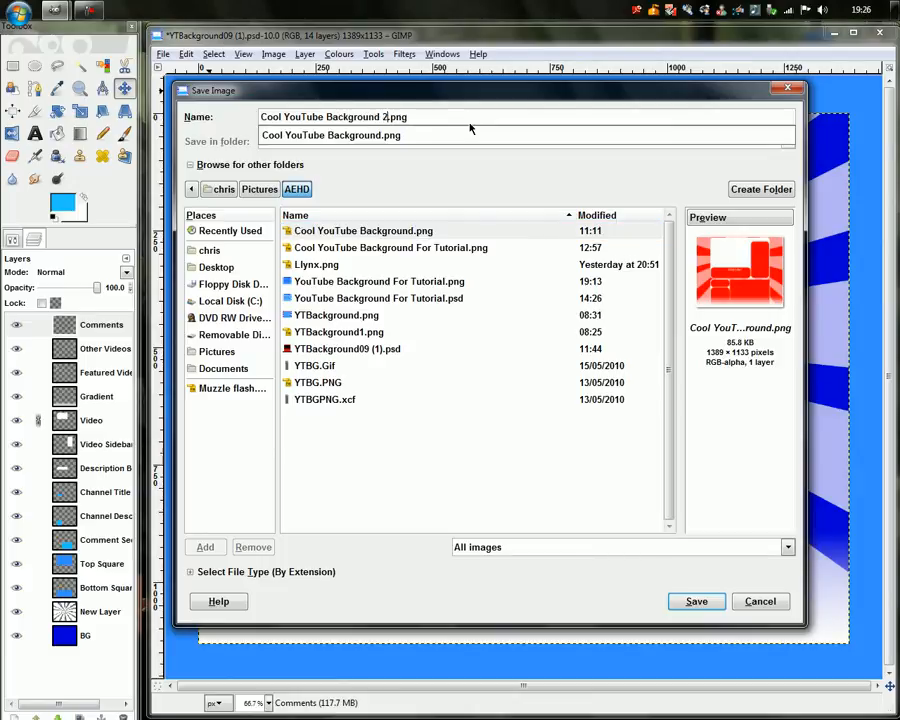
{"action": "key", "text": "Return"}
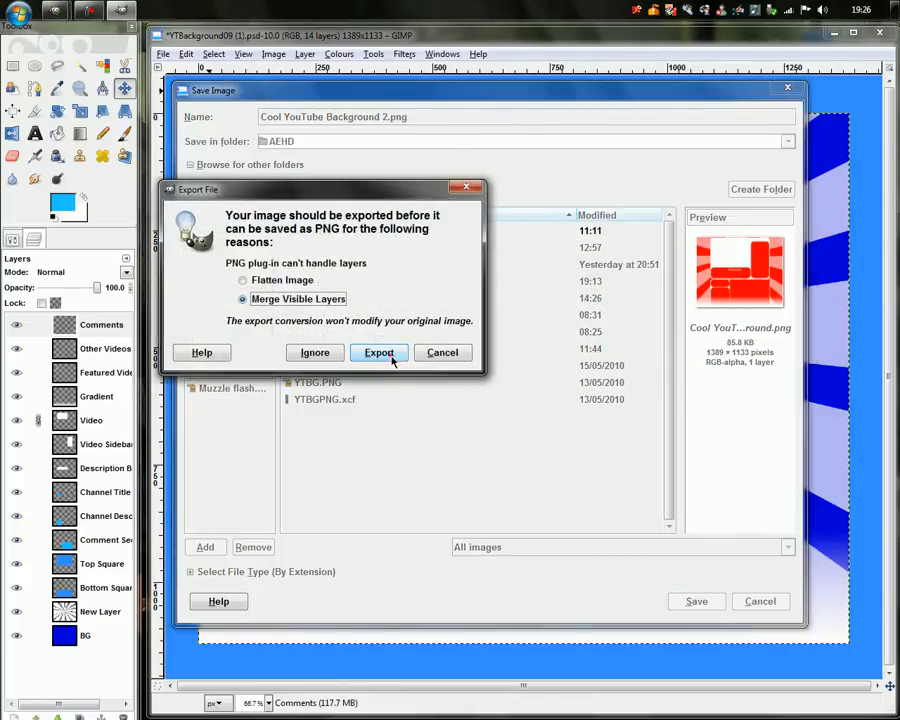
{"action": "left_click", "coordinate": [391, 357]}
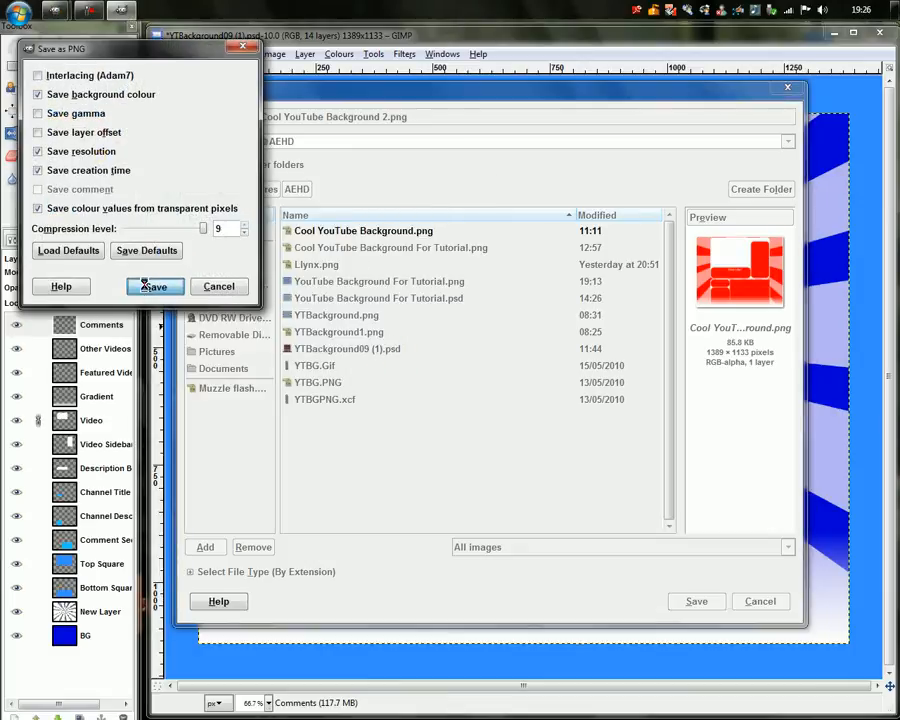
{"action": "left_click", "coordinate": [150, 287]}
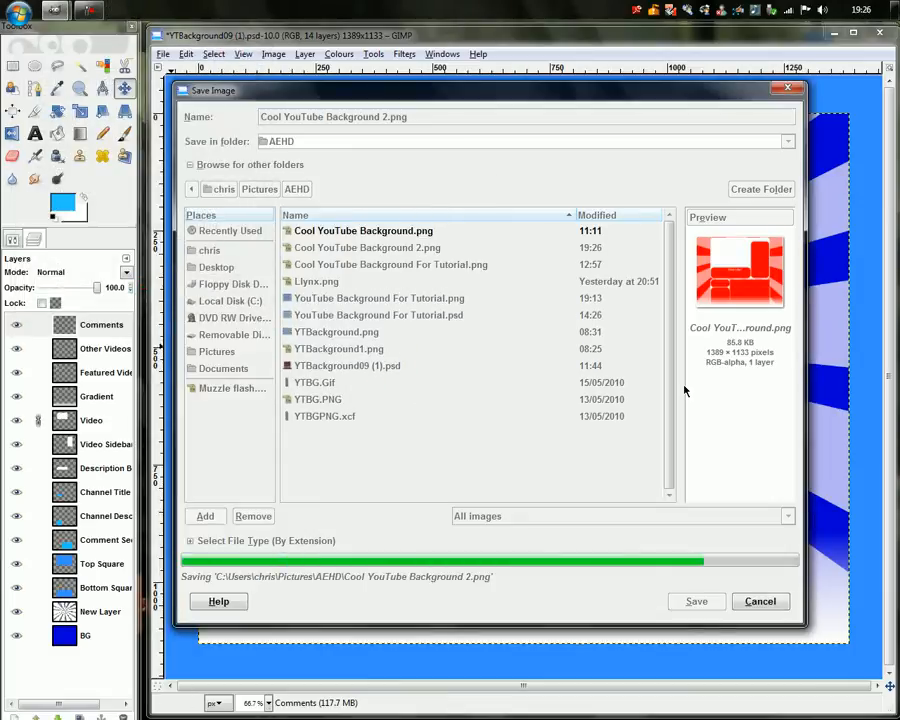